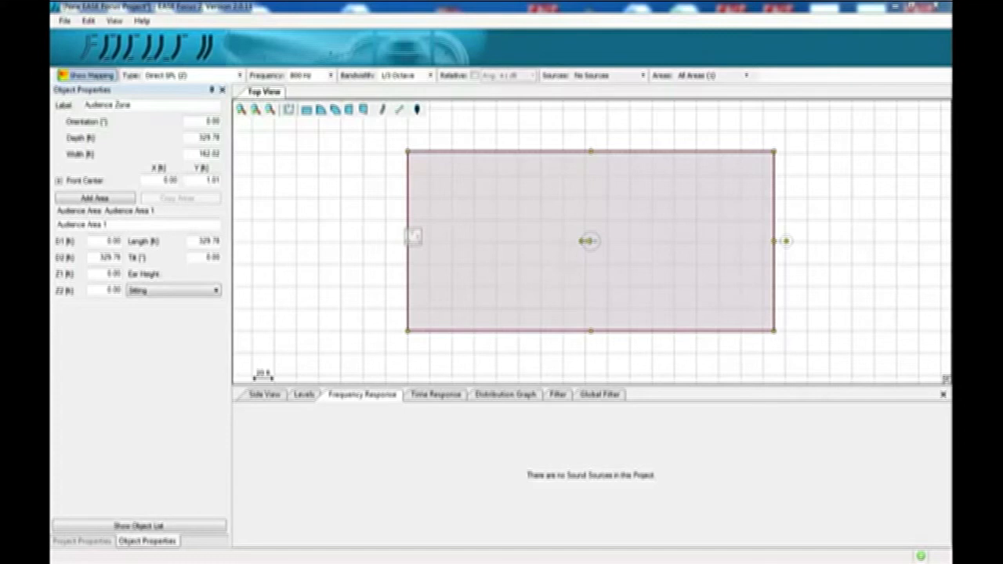
# Step: Open the program options and review the language and units settings, keeping English and Imperial units
pyautogui.click(65, 22)
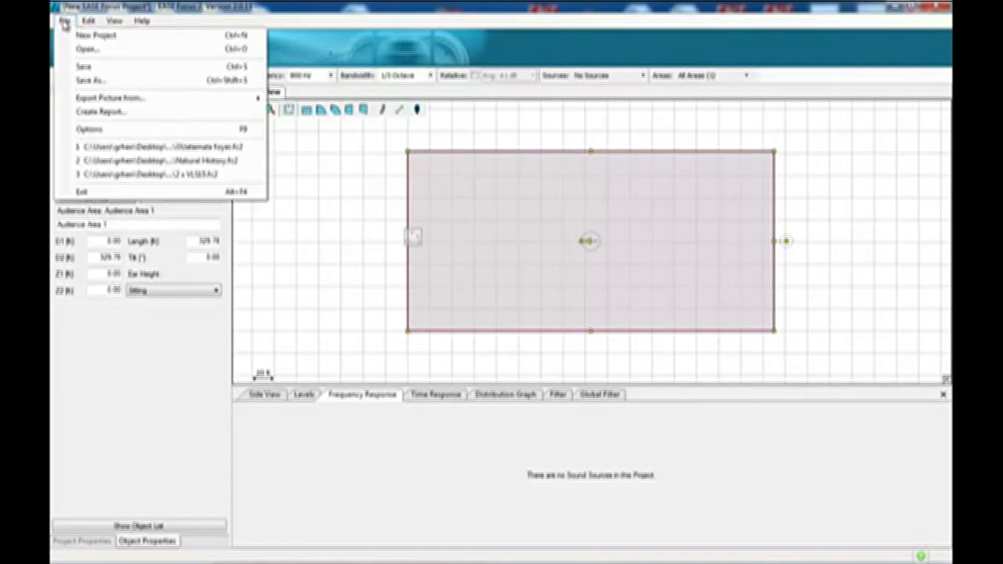
pyautogui.click(105, 130)
pyautogui.click(364, 44)
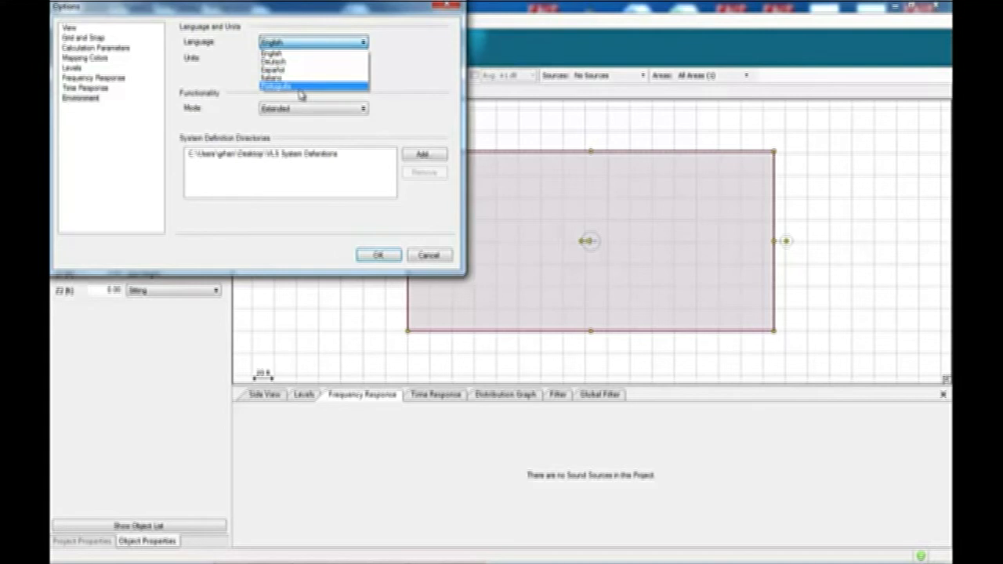
pyautogui.click(377, 255)
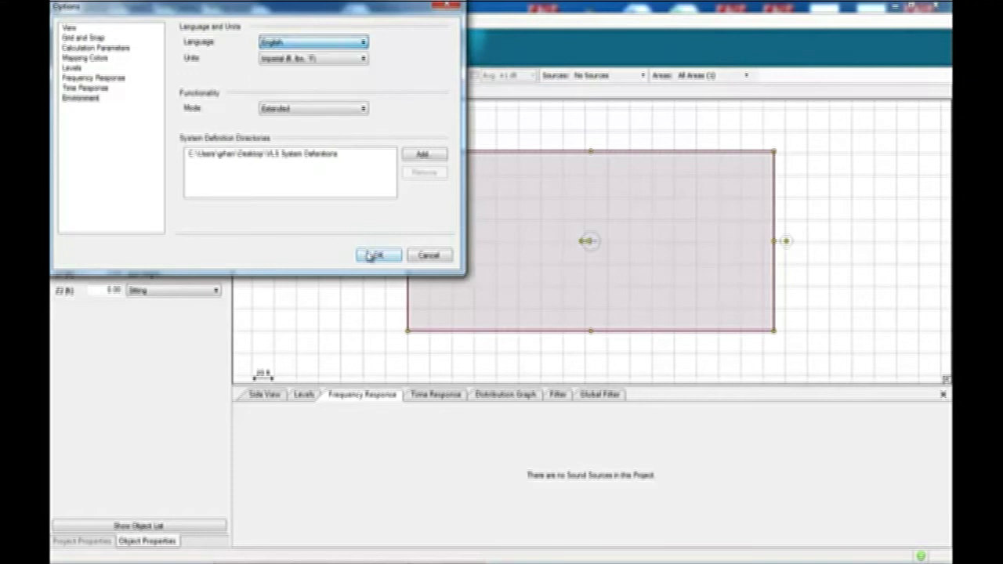
pyautogui.click(377, 254)
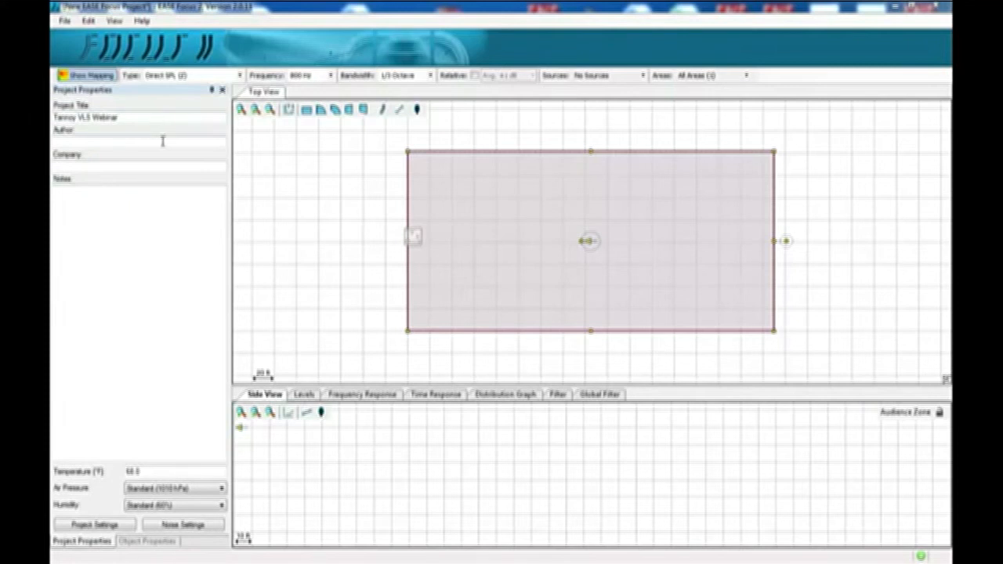
# Step: Add a Tannoy VLS30 sound source to the project
pyautogui.click(149, 541)
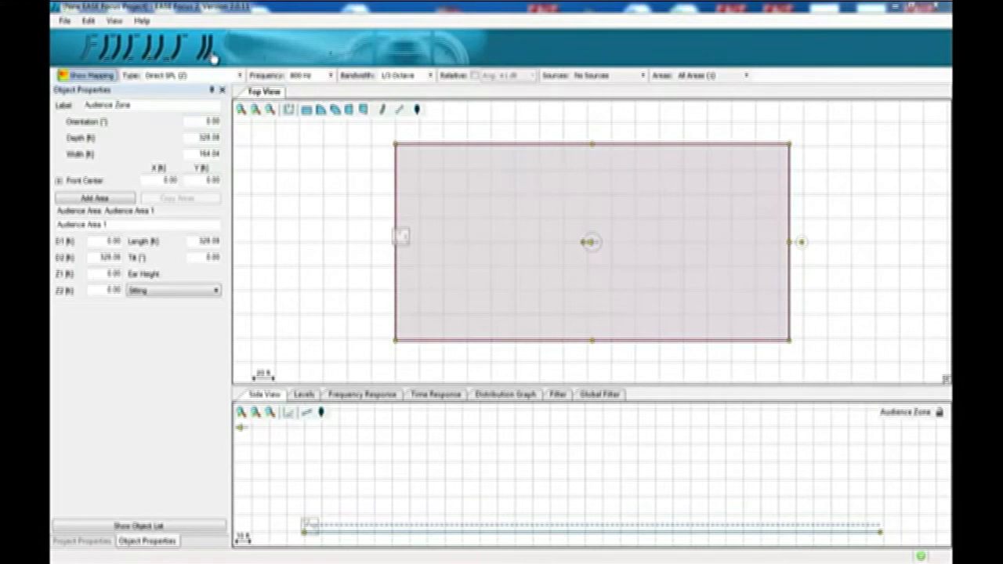
pyautogui.click(90, 22)
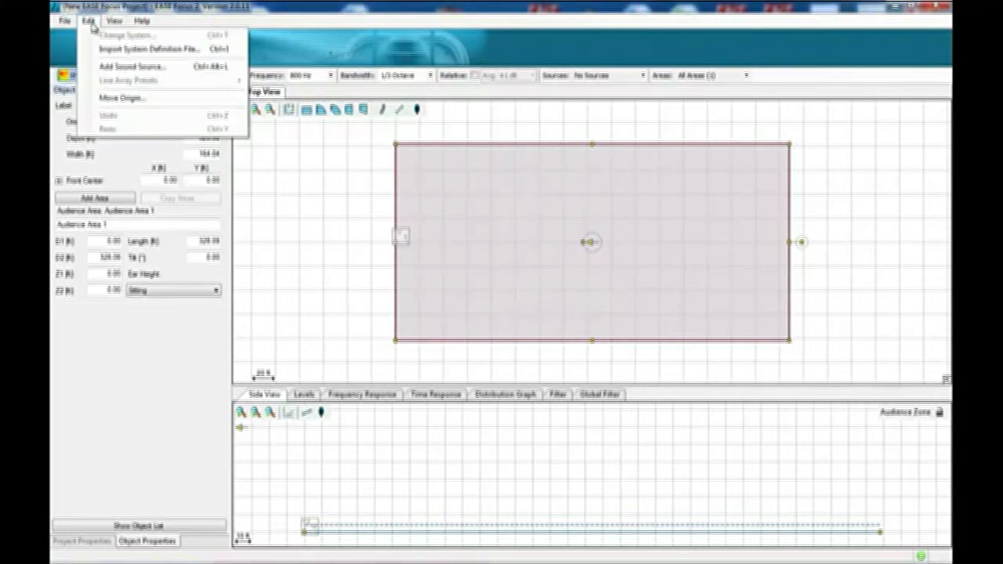
pyautogui.click(119, 69)
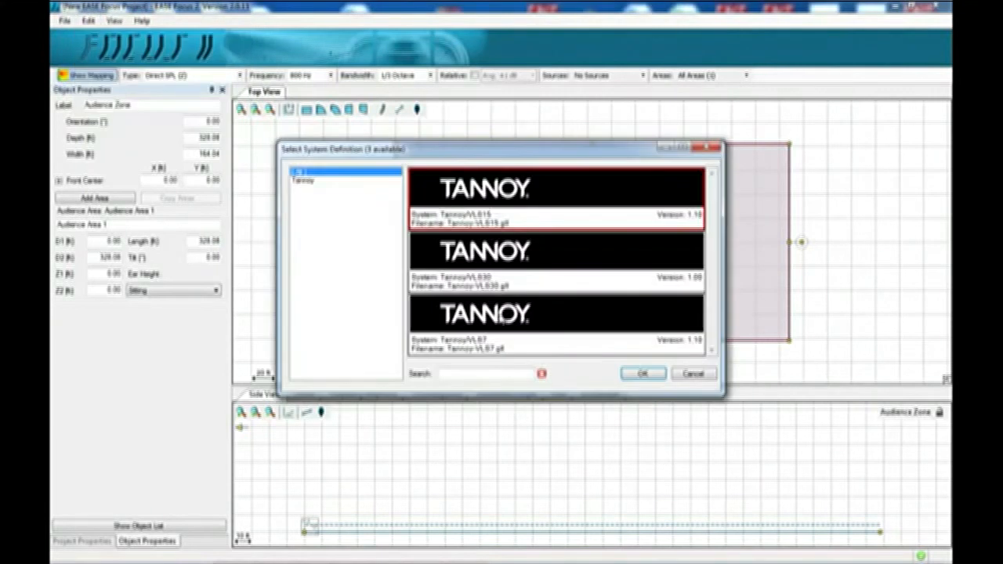
pyautogui.click(553, 268)
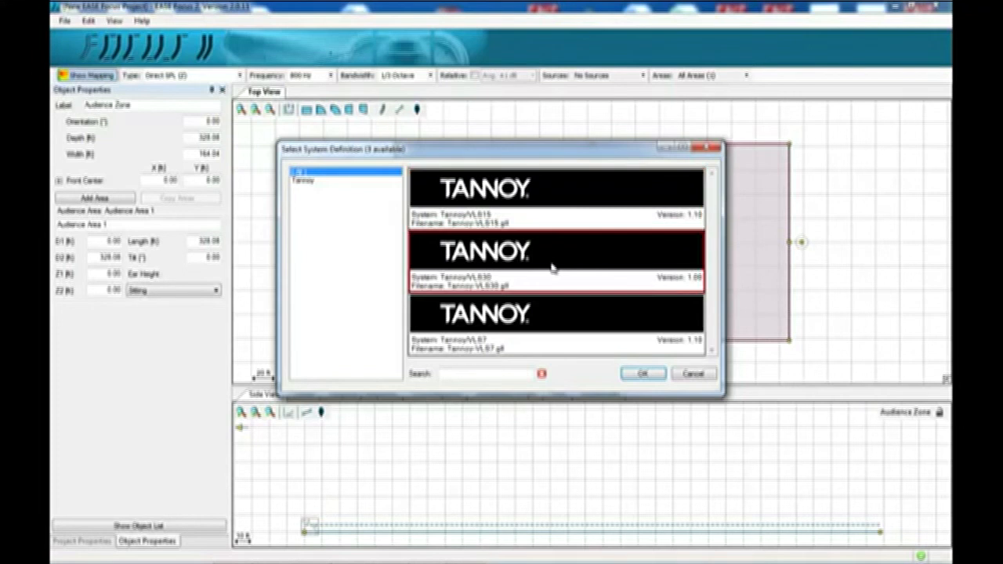
pyautogui.click(641, 375)
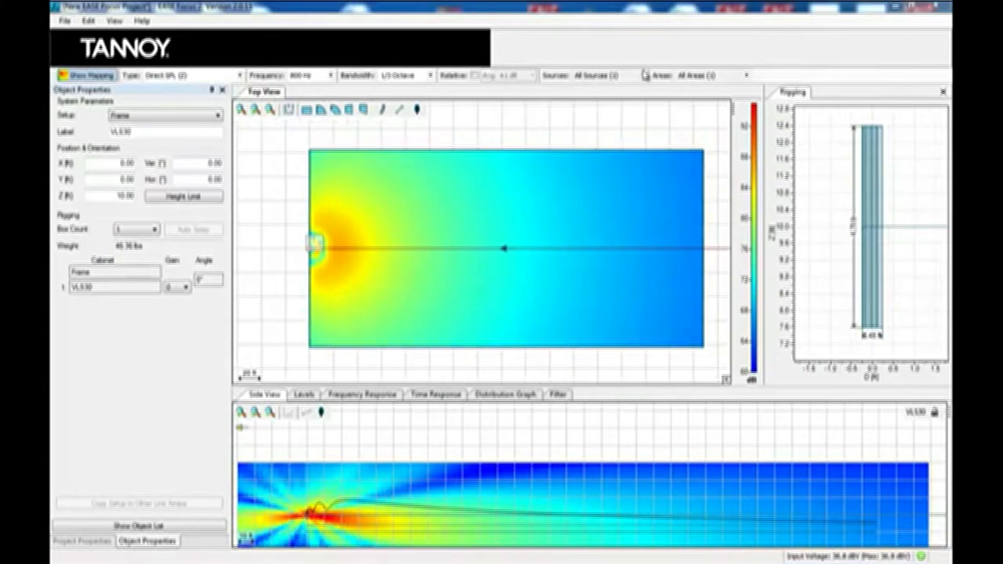
# Step: Switch the sound sources display to No Sources
pyautogui.click(643, 75)
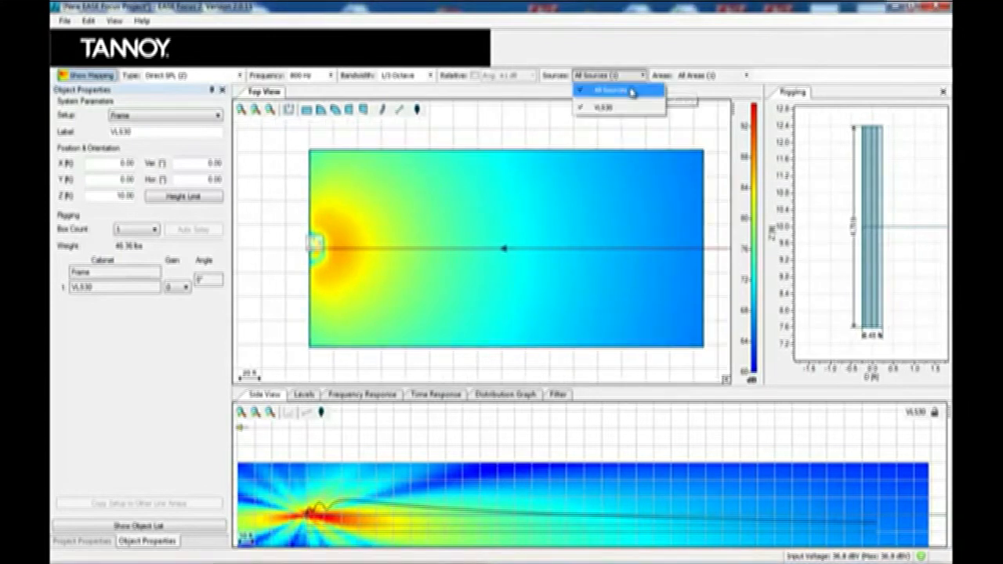
pyautogui.click(632, 91)
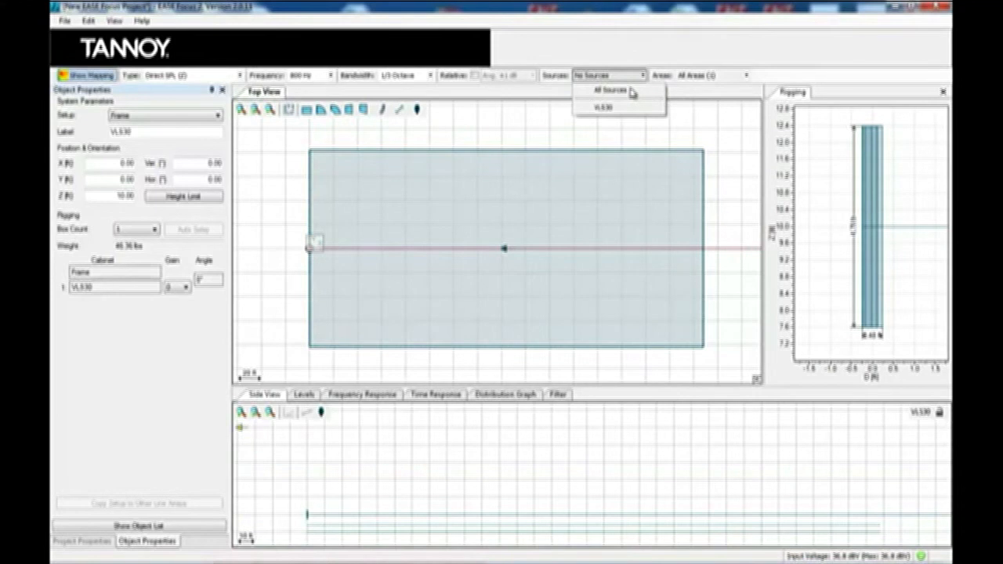
pyautogui.click(749, 196)
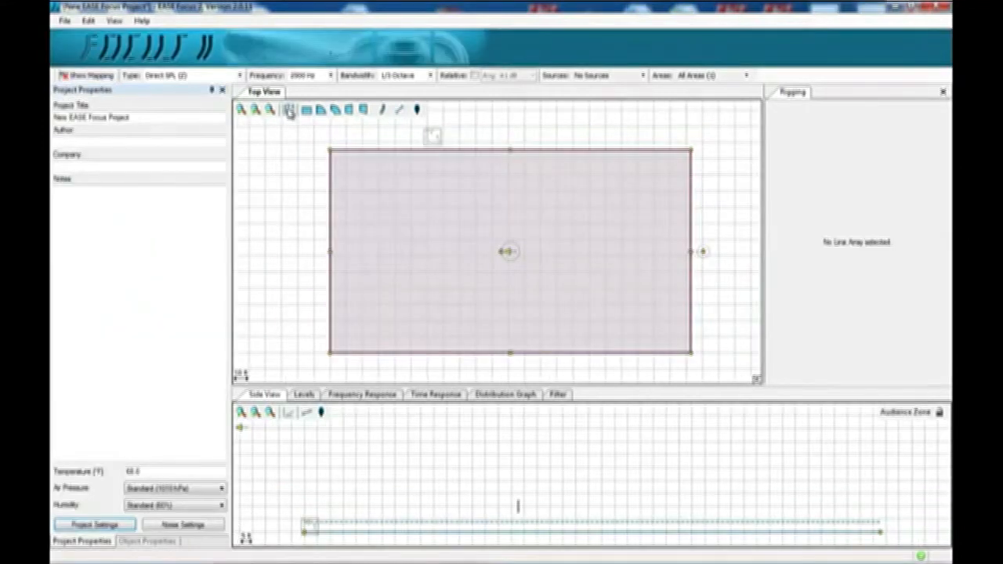
# Step: Load the church plan image from the desktop as the layout picture
pyautogui.click(289, 112)
pyautogui.click(320, 36)
pyautogui.moveTo(495, 102); pyautogui.dragTo(495, 235)
pyautogui.click(382, 248)
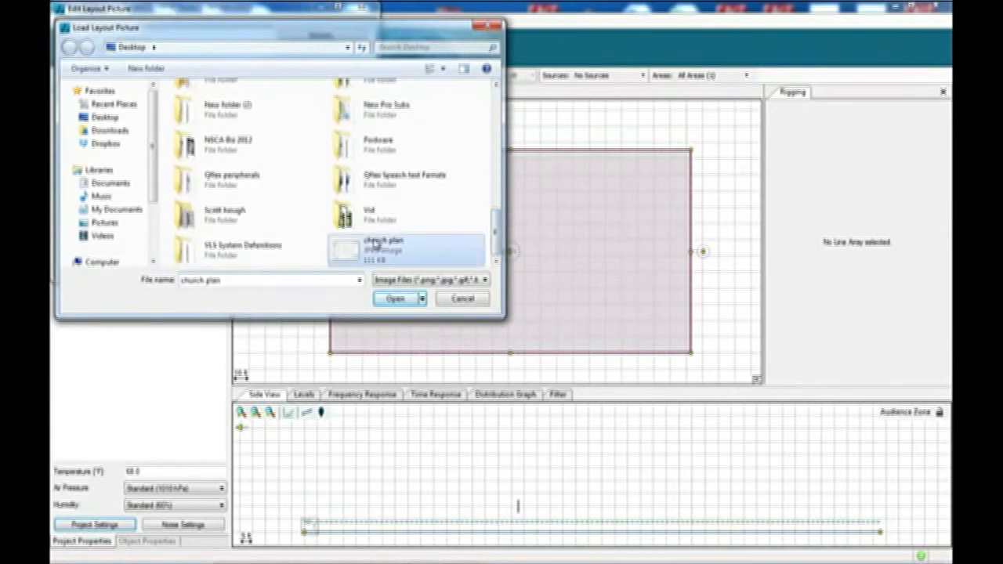
pyautogui.click(396, 300)
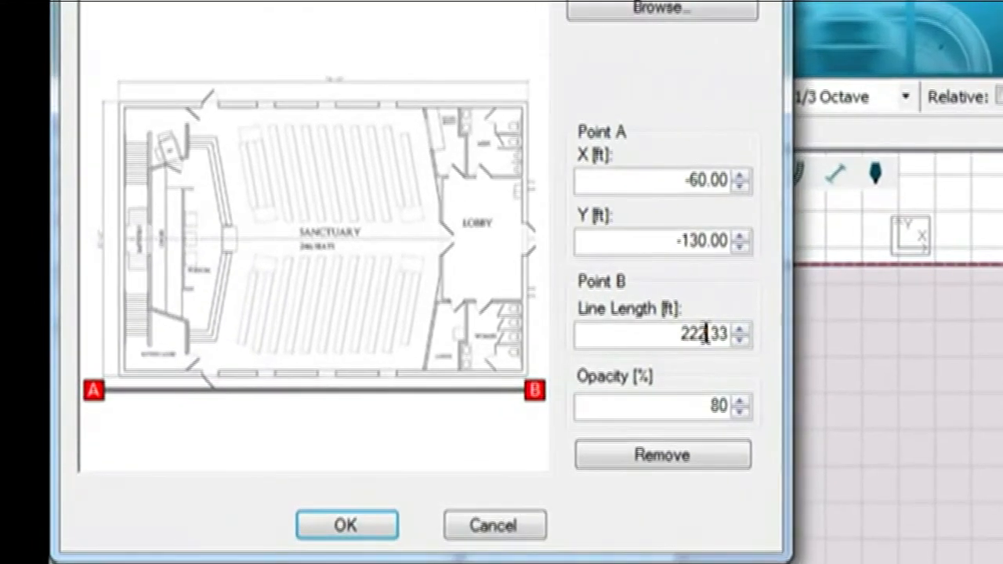
# Step: Set the layout picture's line length to 180 ft and confirm the layout picture settings
pyautogui.click(706, 334)
pyautogui.press('BackSpace')
pyautogui.press('BackSpace')
pyautogui.press('BackSpace')
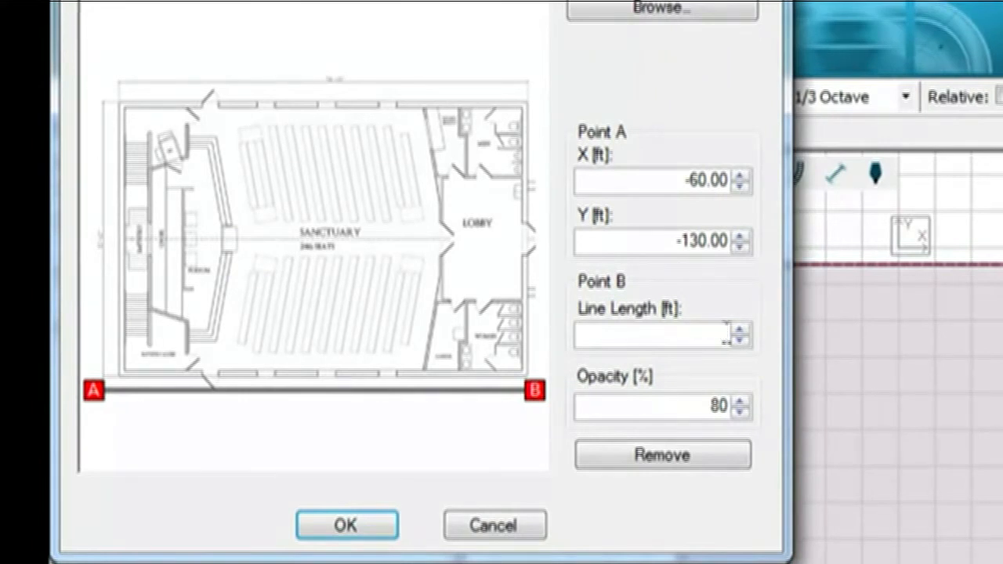
pyautogui.write('180')
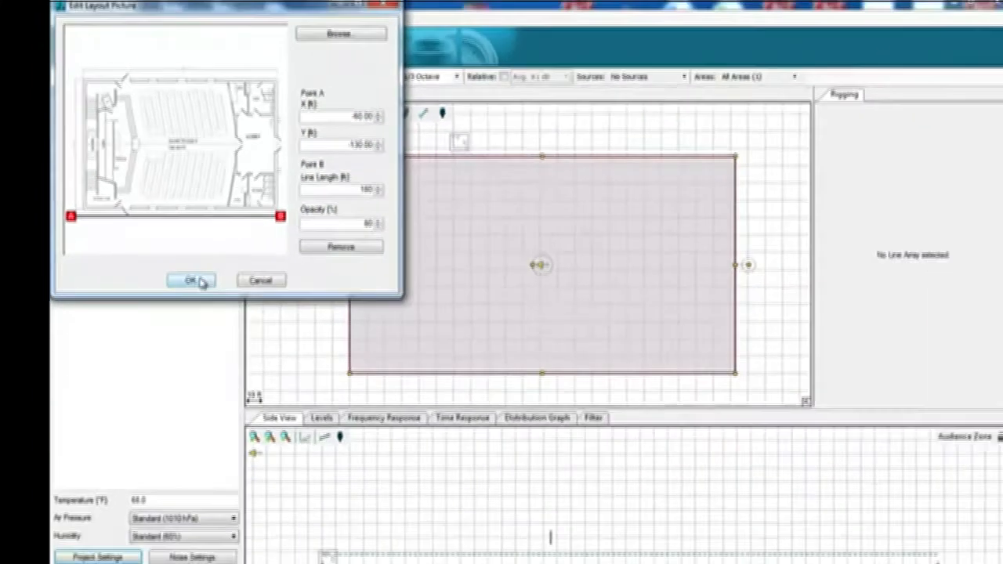
pyautogui.click(345, 526)
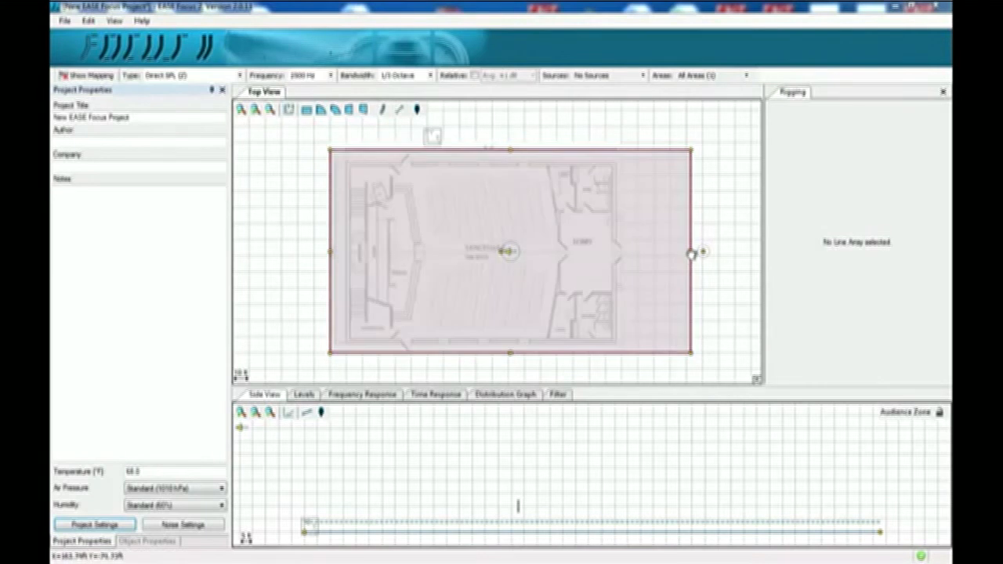
# Step: Resize the audience zone by its edges to fit the sanctuary seating area of the plan
pyautogui.moveTo(696, 252); pyautogui.dragTo(548, 251)
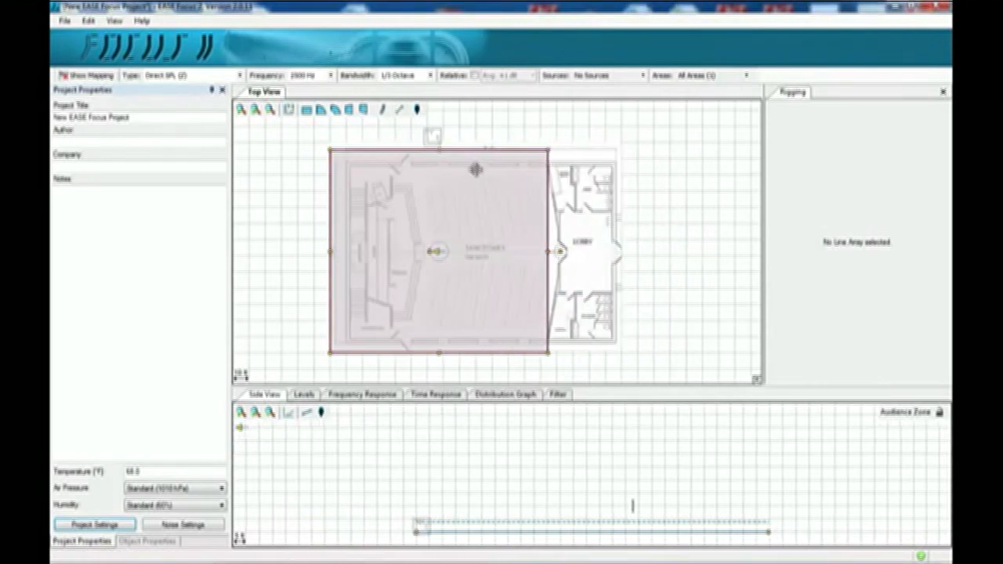
pyautogui.moveTo(439, 150); pyautogui.dragTo(439, 166)
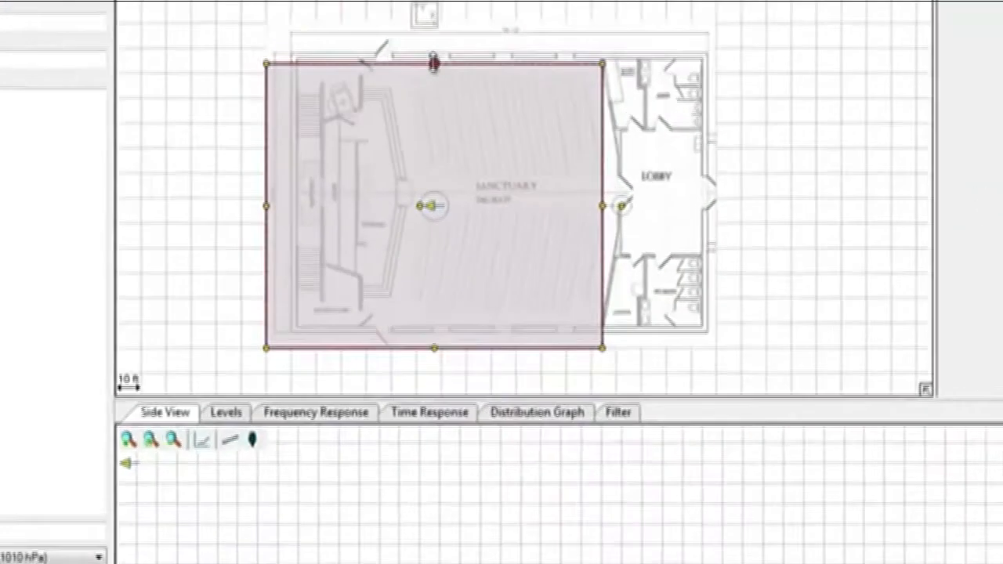
pyautogui.moveTo(184, 134); pyautogui.dragTo(329, 132)
pyautogui.moveTo(502, 341); pyautogui.dragTo(501, 306)
pyautogui.moveTo(670, 115); pyautogui.dragTo(684, 116)
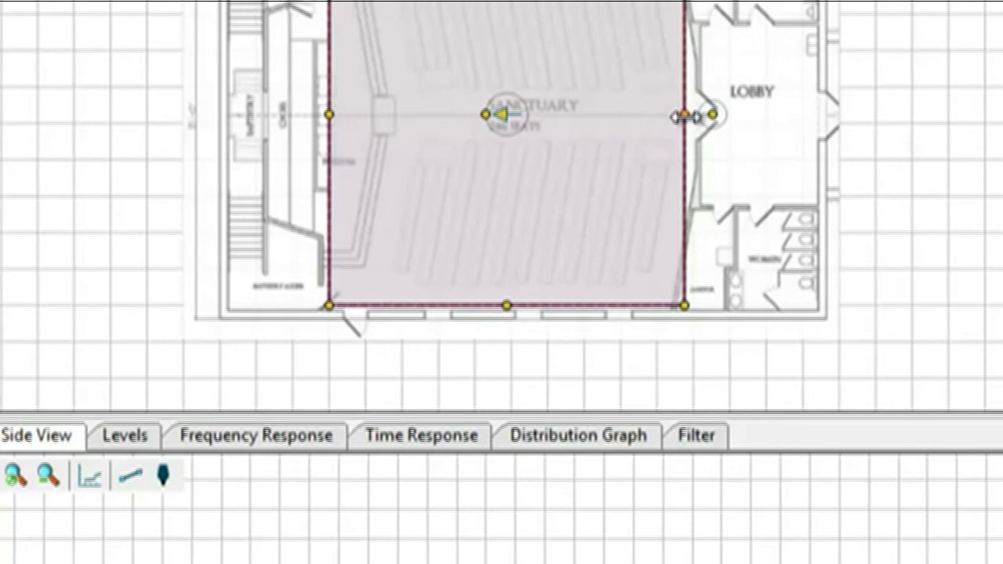
pyautogui.click(997, 24)
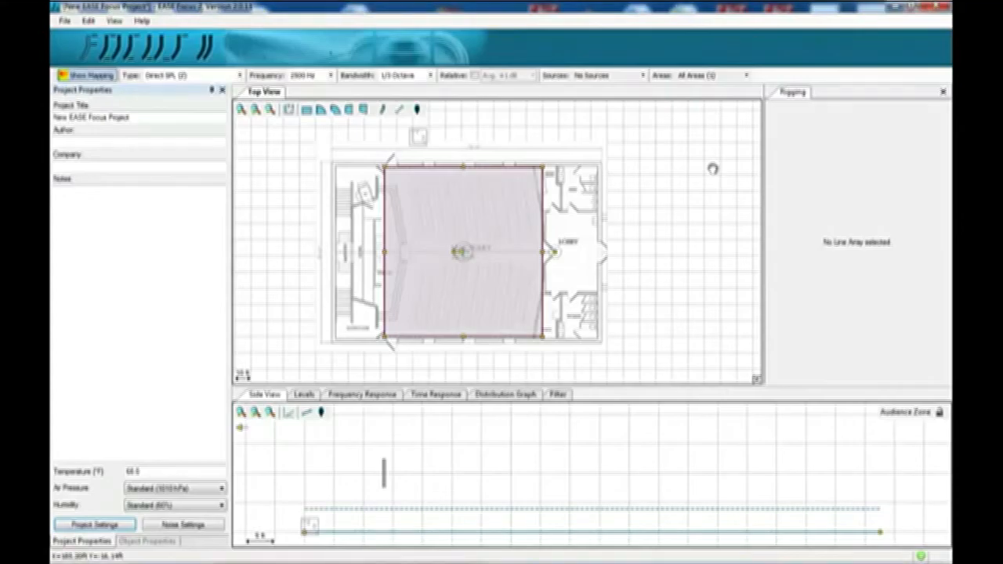
# Step: Move the sound source to the front upper-left corner of the sanctuary
pyautogui.moveTo(712, 169); pyautogui.dragTo(714, 327)
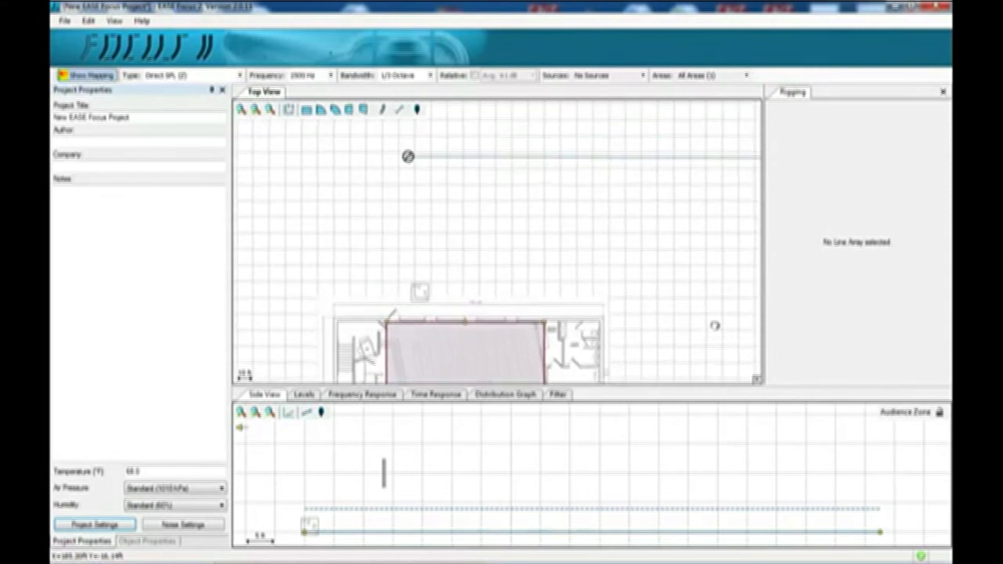
pyautogui.moveTo(409, 156); pyautogui.dragTo(394, 346)
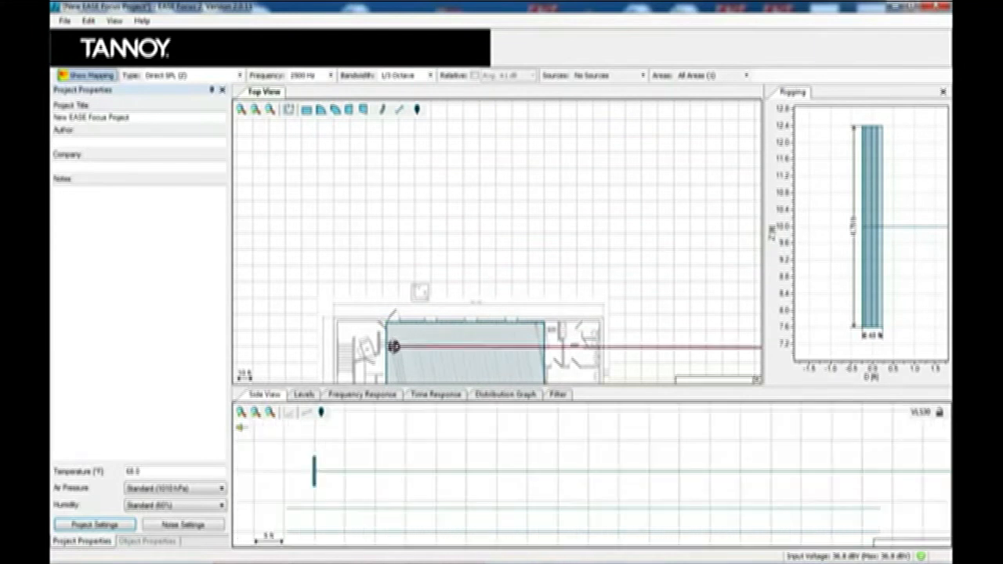
pyautogui.moveTo(645, 307); pyautogui.dragTo(618, 133)
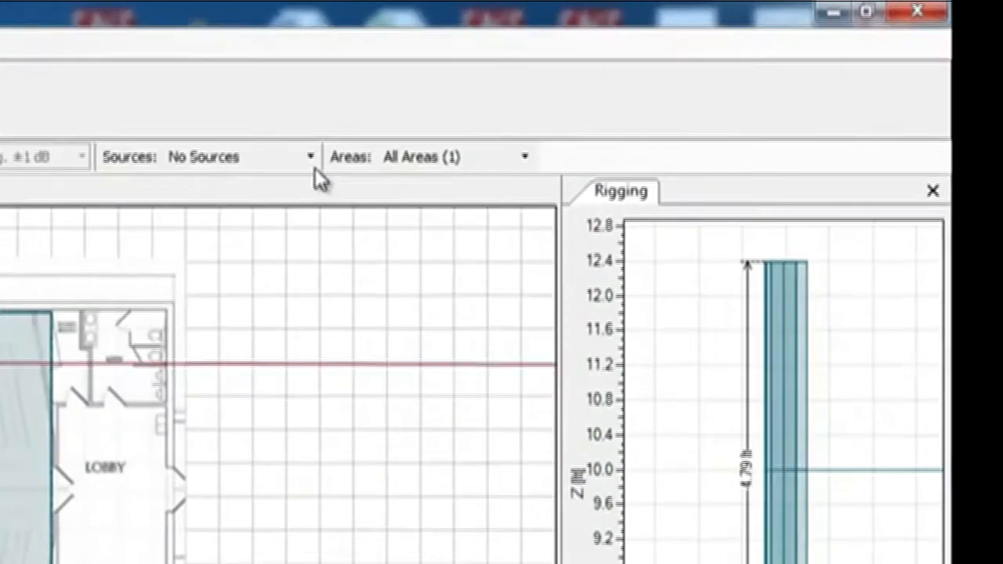
# Step: Show the coverage mapping for all sources
pyautogui.click(642, 75)
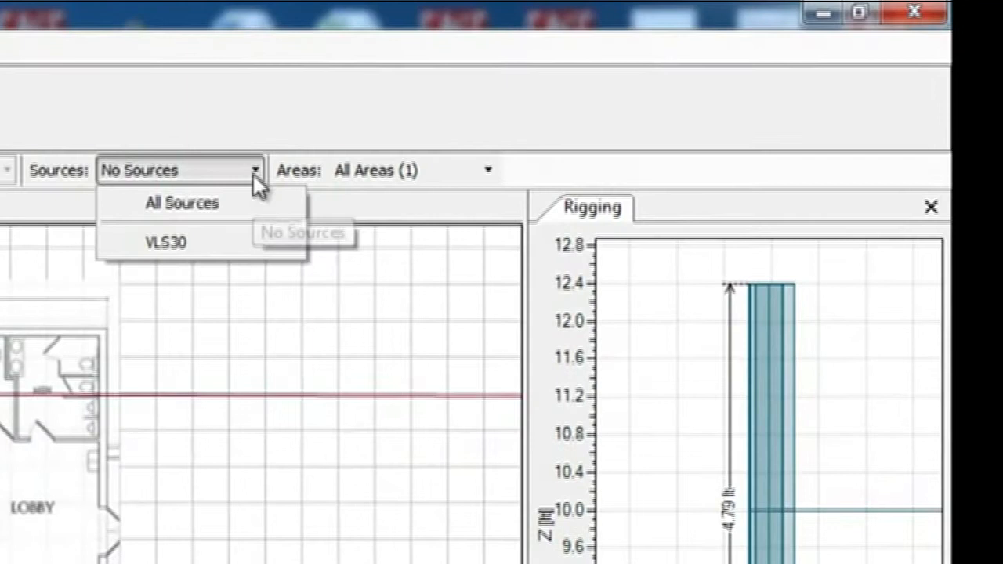
pyautogui.click(213, 211)
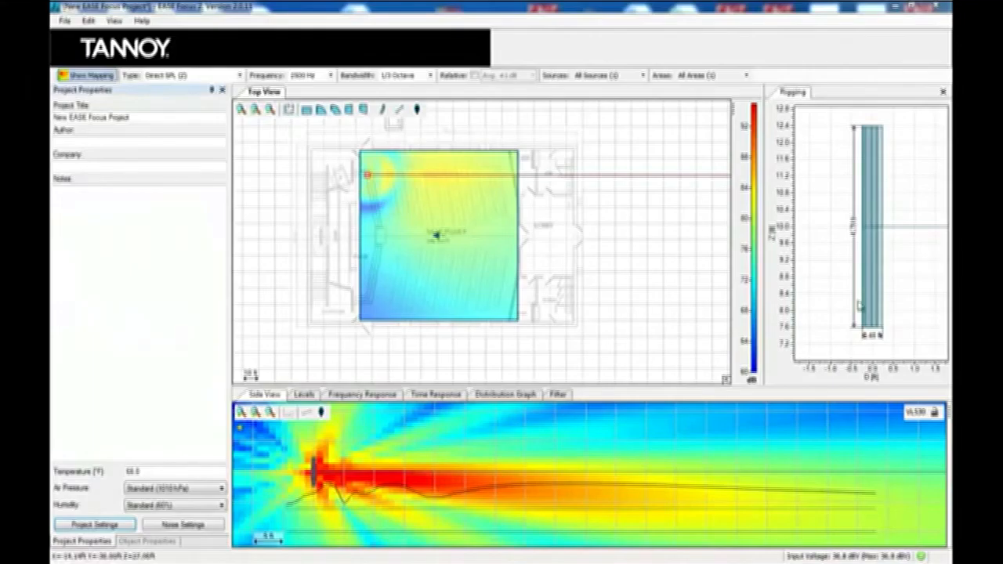
# Step: Review the sitting and standing ear heights in the project settings
pyautogui.click(94, 524)
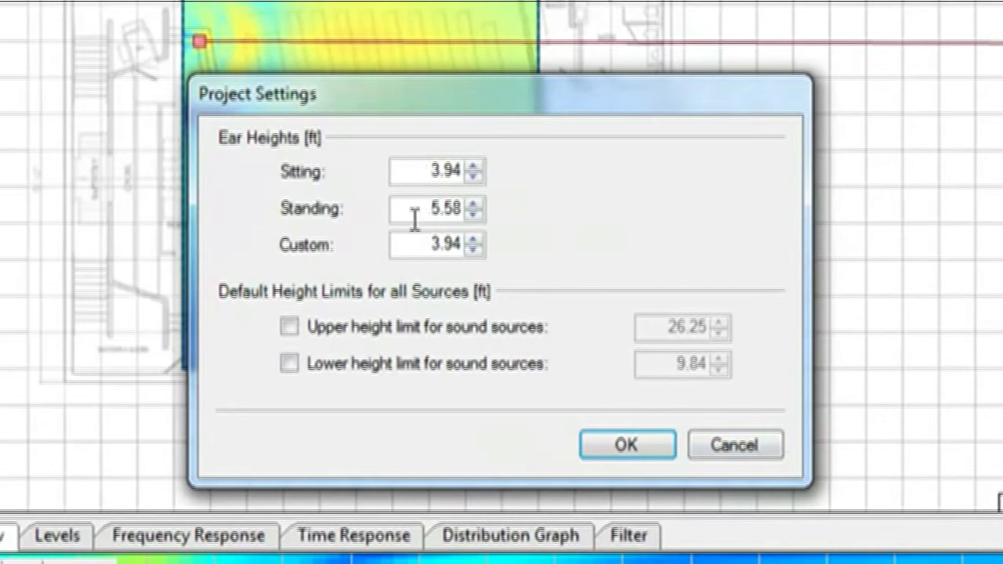
pyautogui.click(432, 171)
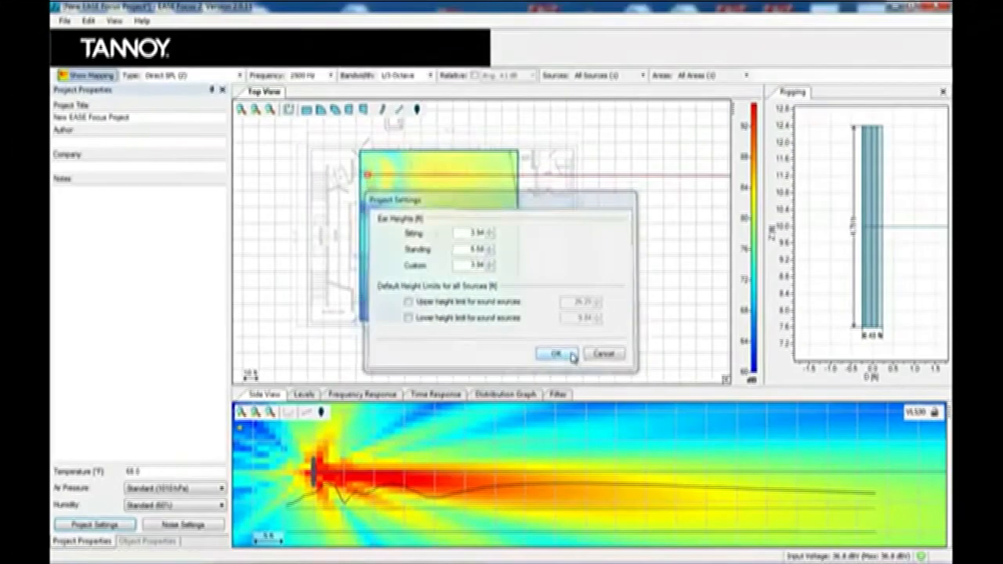
pyautogui.click(662, 445)
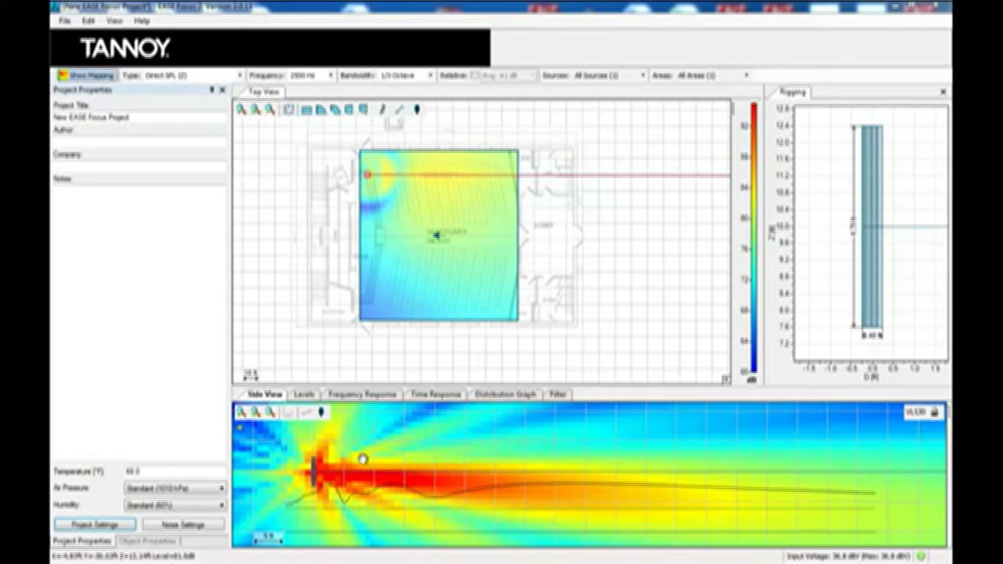
# Step: Show the levels graph, set the source's Z height to 7 ft, and aim it horizontally about 6.65° into the room
pyautogui.click(306, 395)
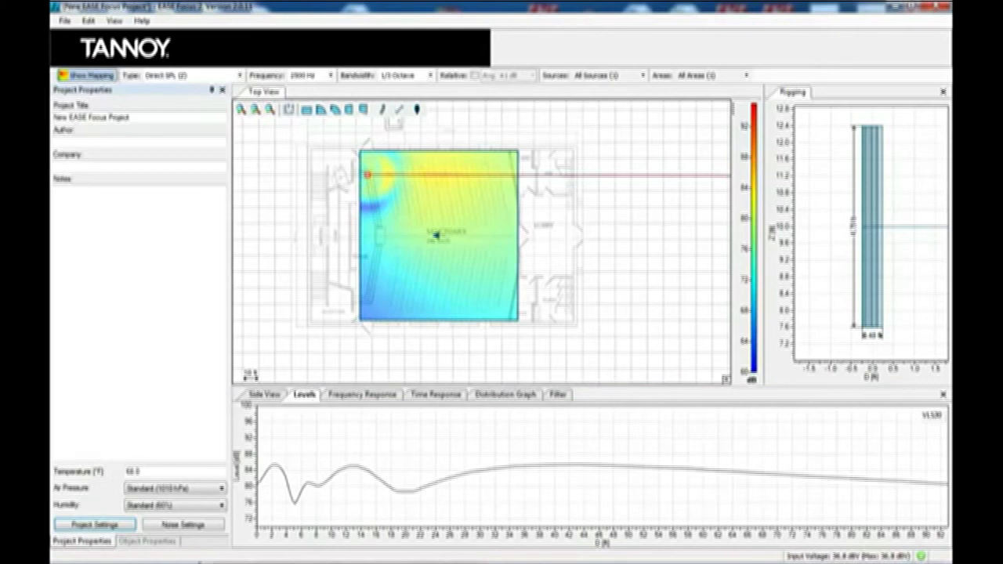
pyautogui.click(169, 544)
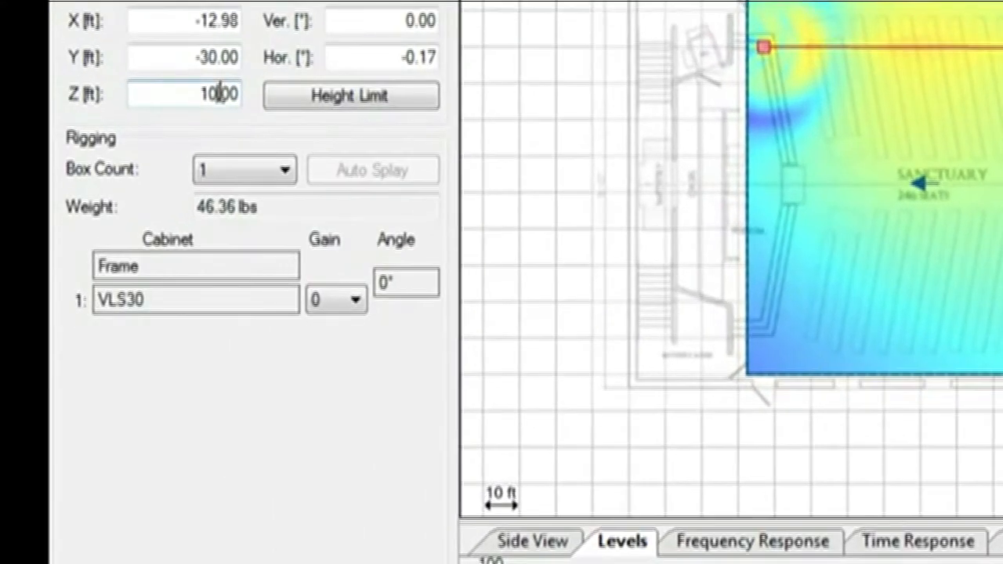
pyautogui.press('BackSpace')
pyautogui.press('BackSpace')
pyautogui.press('BackSpace')
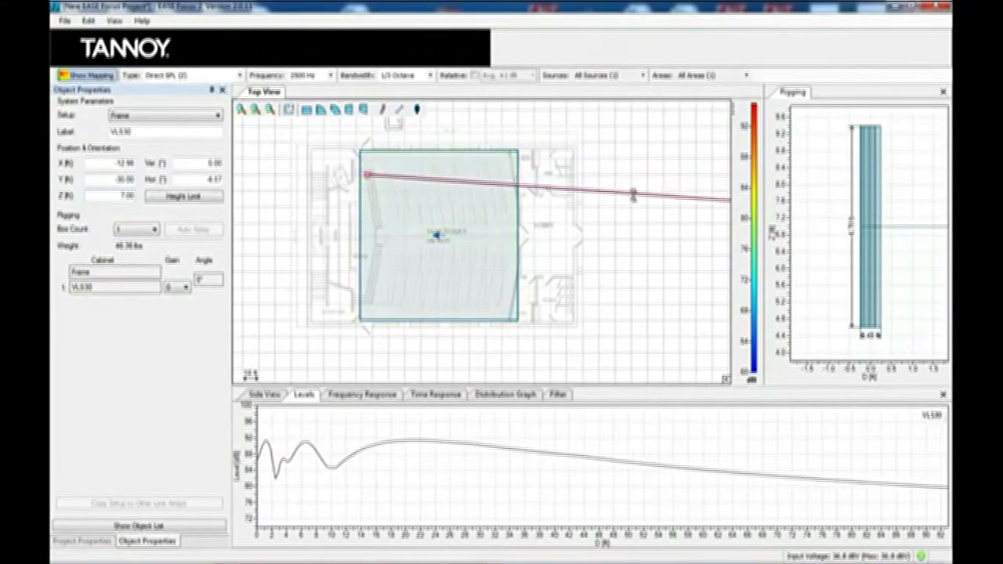
pyautogui.moveTo(633, 194); pyautogui.dragTo(630, 220)
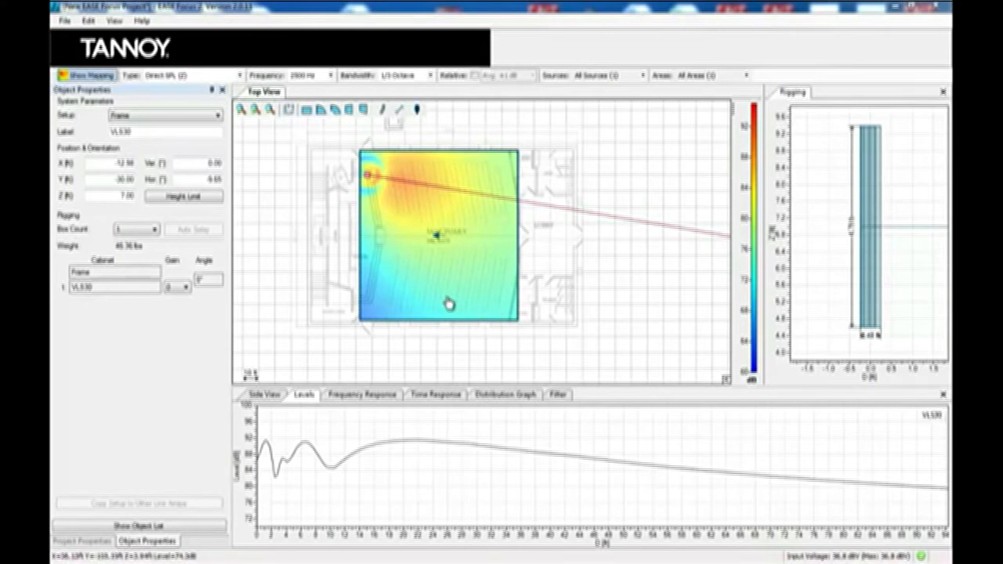
# Step: Add a second Tannoy VLS30 sound source, place it at the front lower-left corner, and aim it into the room
pyautogui.click(90, 23)
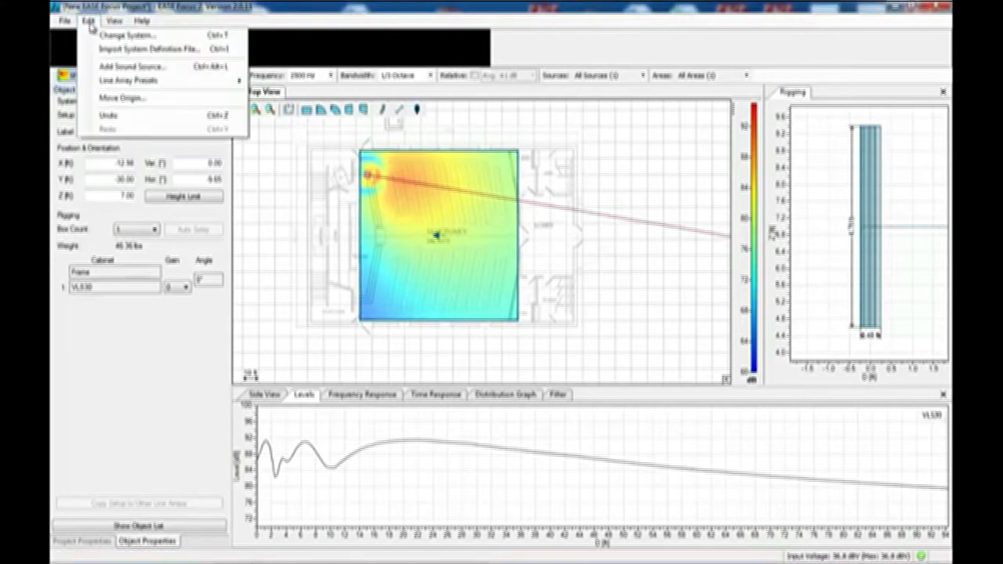
pyautogui.click(132, 68)
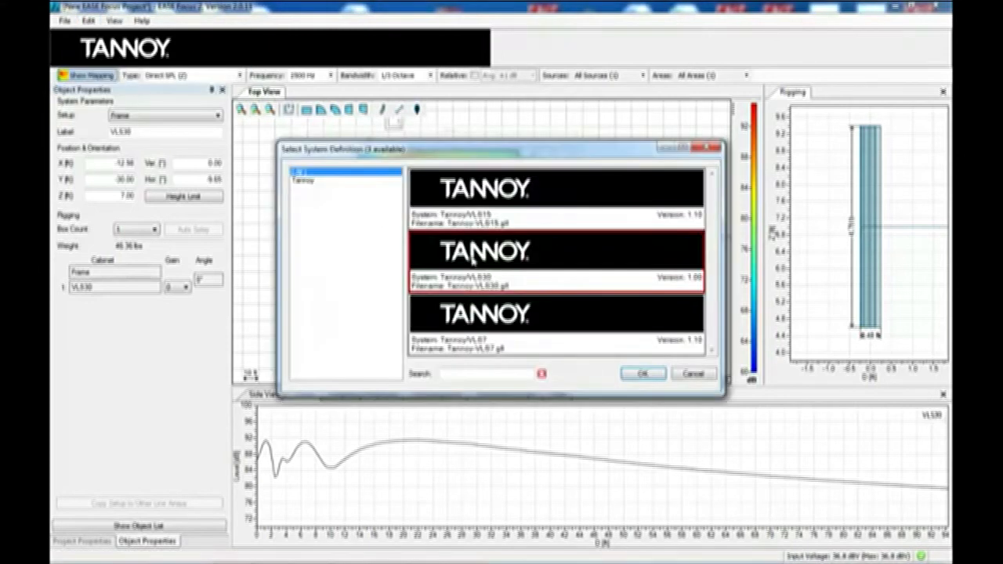
pyautogui.click(651, 375)
pyautogui.moveTo(392, 127); pyautogui.dragTo(369, 301)
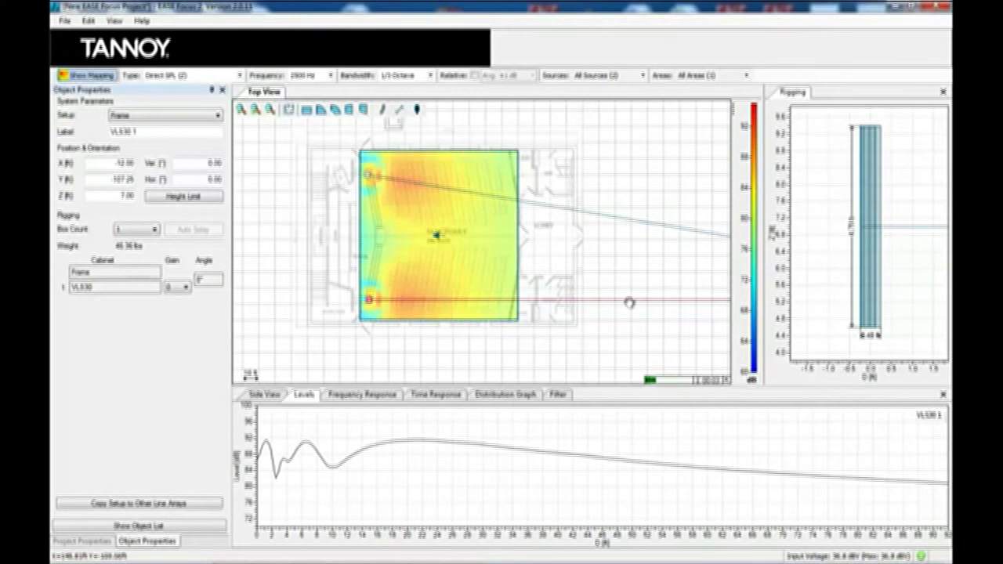
pyautogui.moveTo(631, 302); pyautogui.dragTo(636, 251)
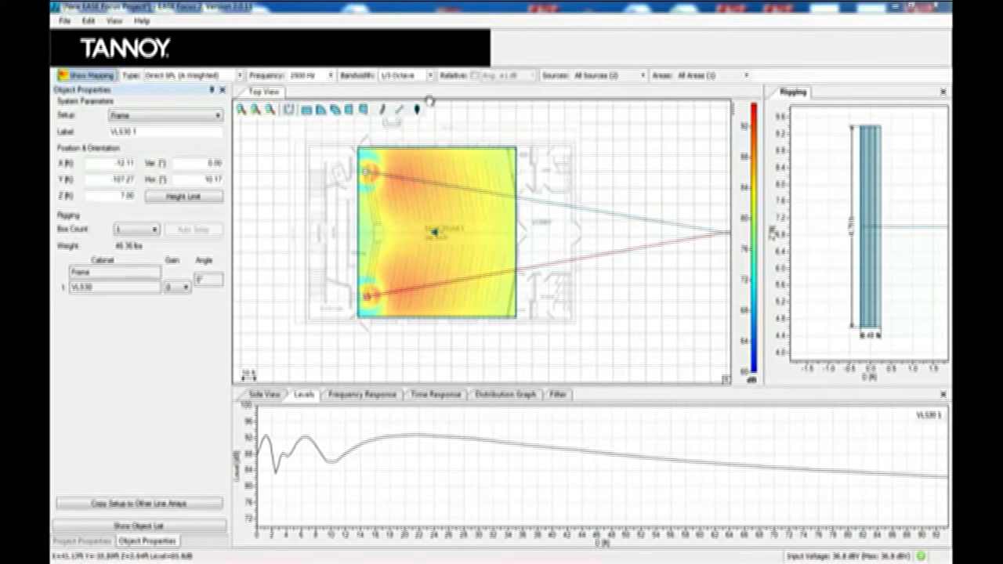
# Step: Place four receivers across the audience area of the sanctuary
pyautogui.click(418, 111)
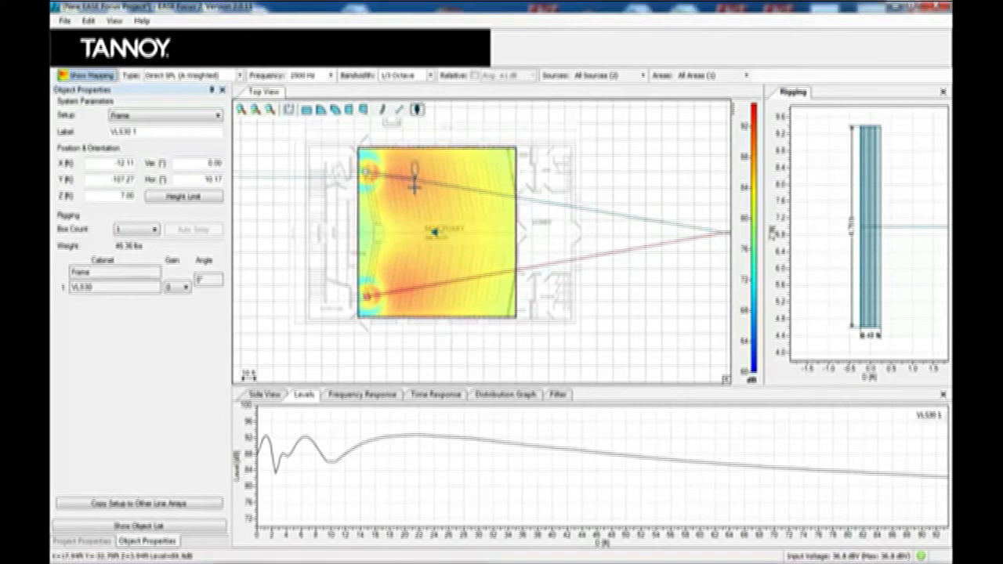
pyautogui.click(406, 206)
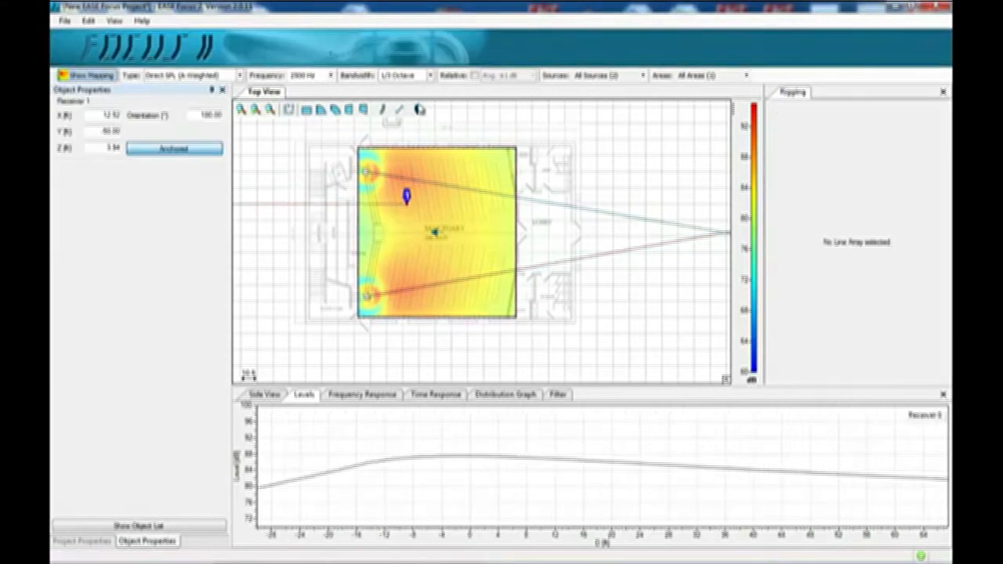
pyautogui.click(444, 199)
pyautogui.click(418, 110)
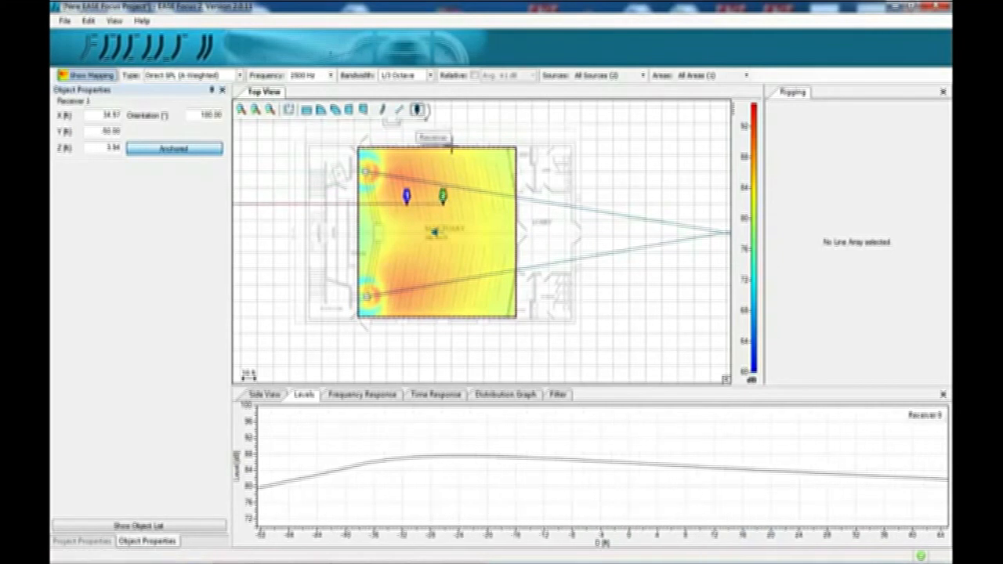
pyautogui.click(492, 200)
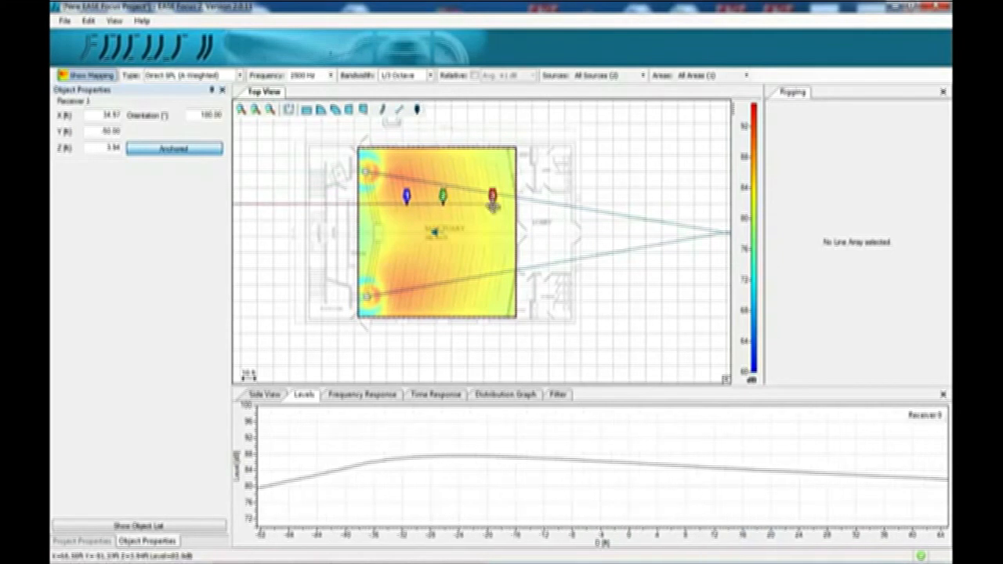
pyautogui.click(418, 111)
pyautogui.click(463, 254)
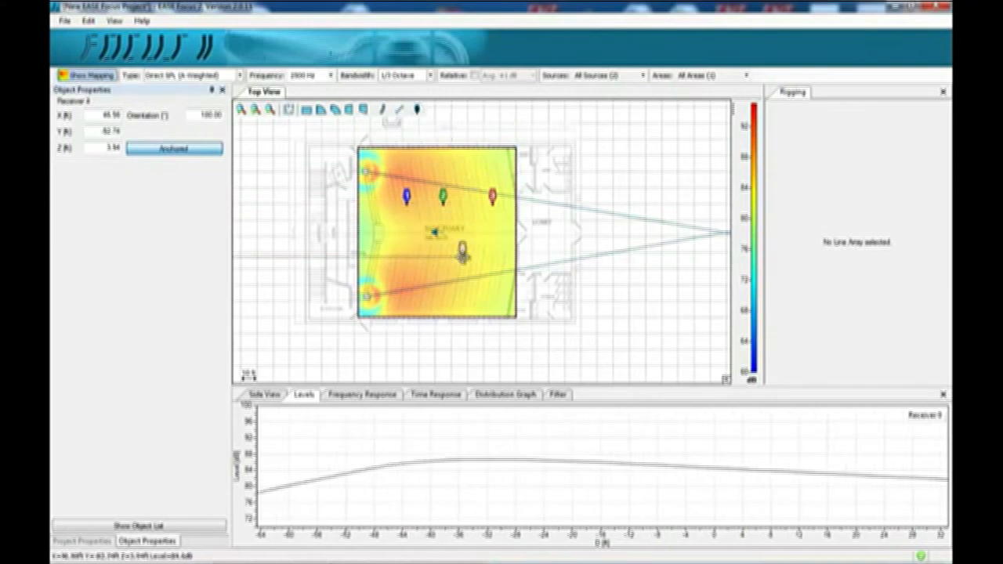
# Step: Show the frequency response graph and reposition the receivers around the seating area
pyautogui.click(352, 395)
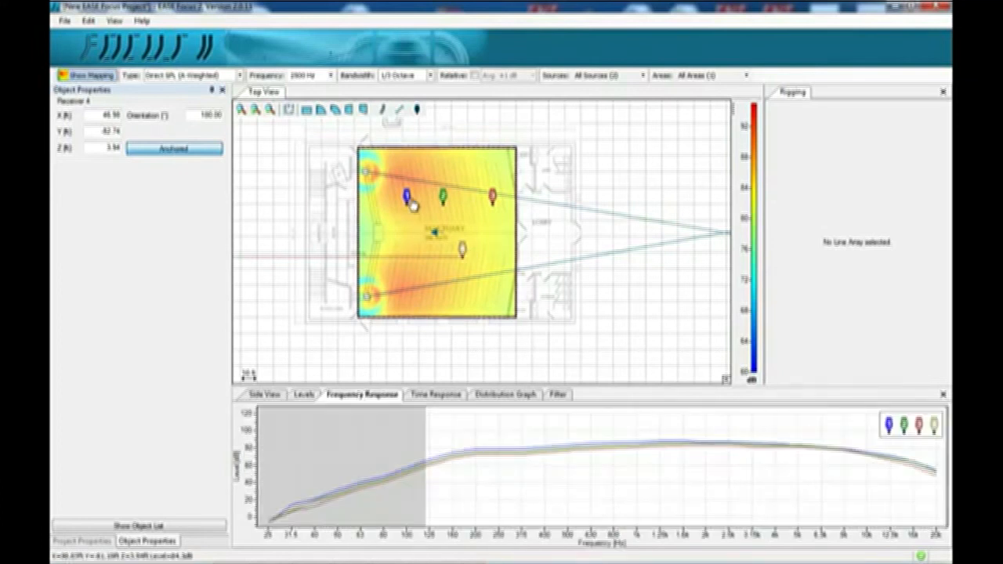
pyautogui.moveTo(406, 196); pyautogui.dragTo(470, 186)
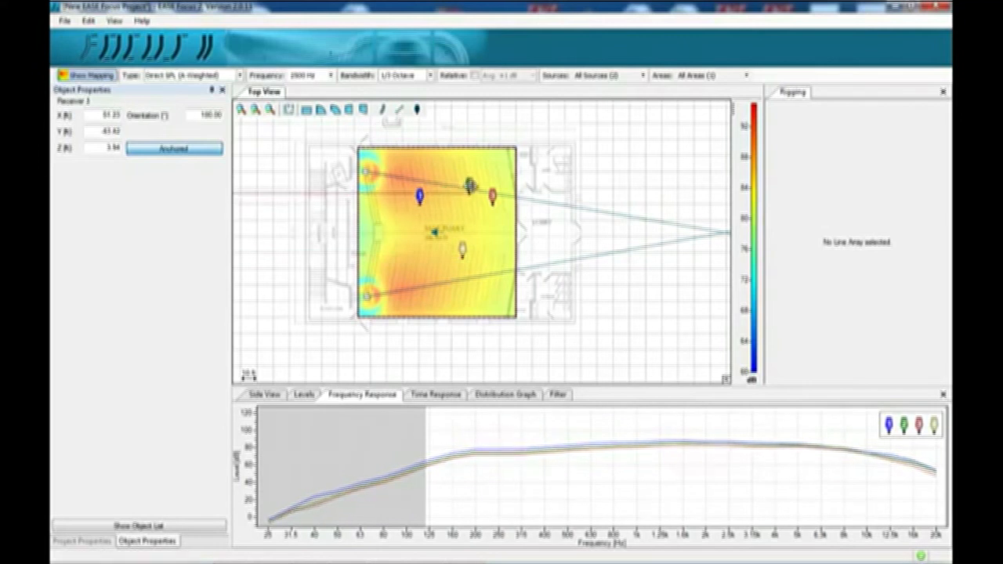
pyautogui.click(462, 249)
pyautogui.moveTo(430, 263); pyautogui.dragTo(408, 213)
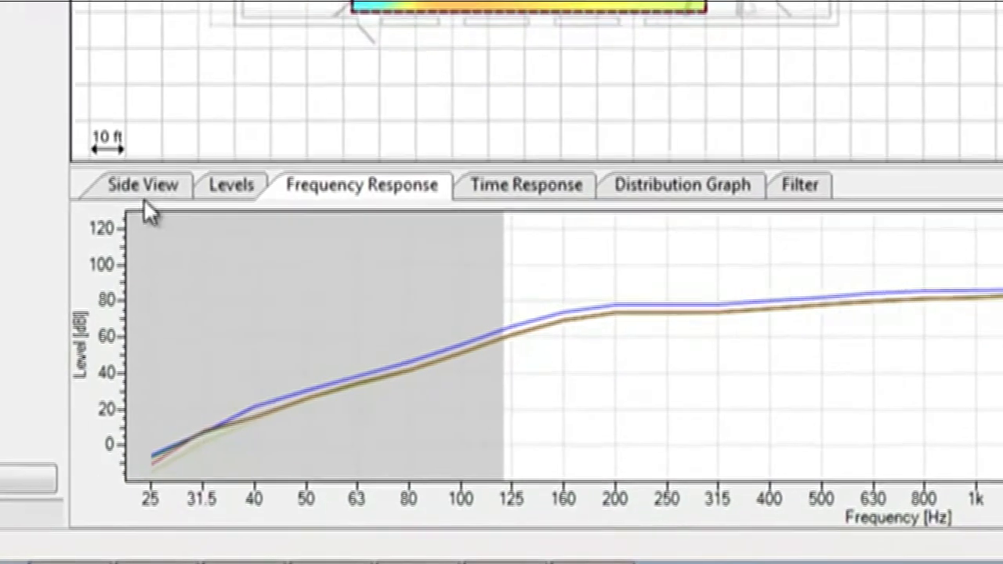
# Step: Examine the side view, distribution graph and time response for the receivers
pyautogui.click(145, 188)
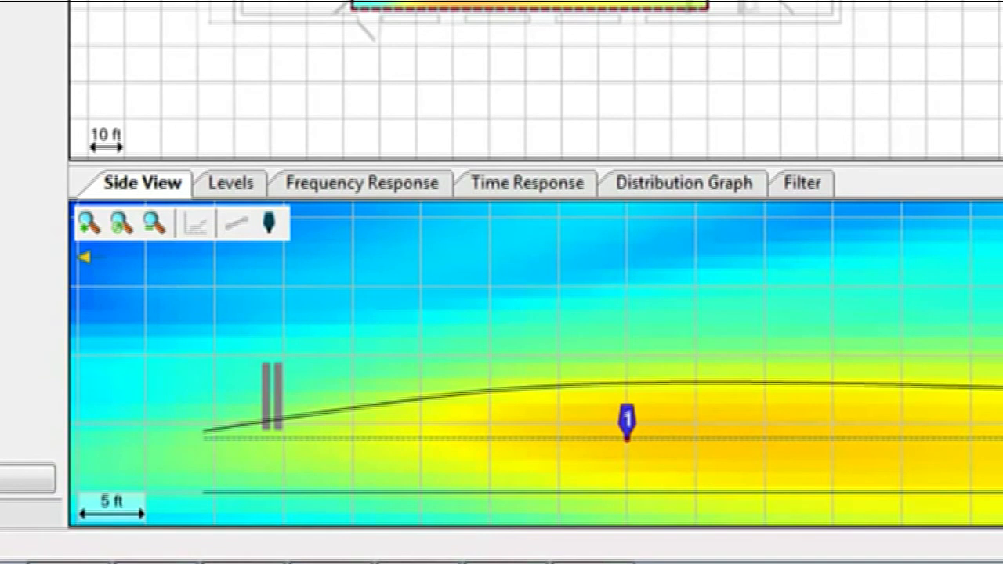
pyautogui.click(675, 198)
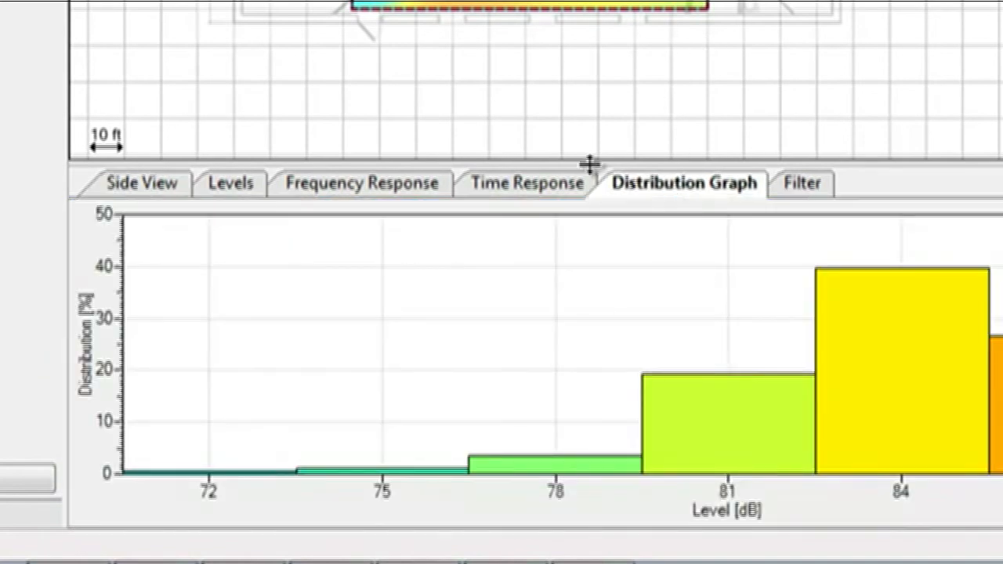
pyautogui.click(532, 196)
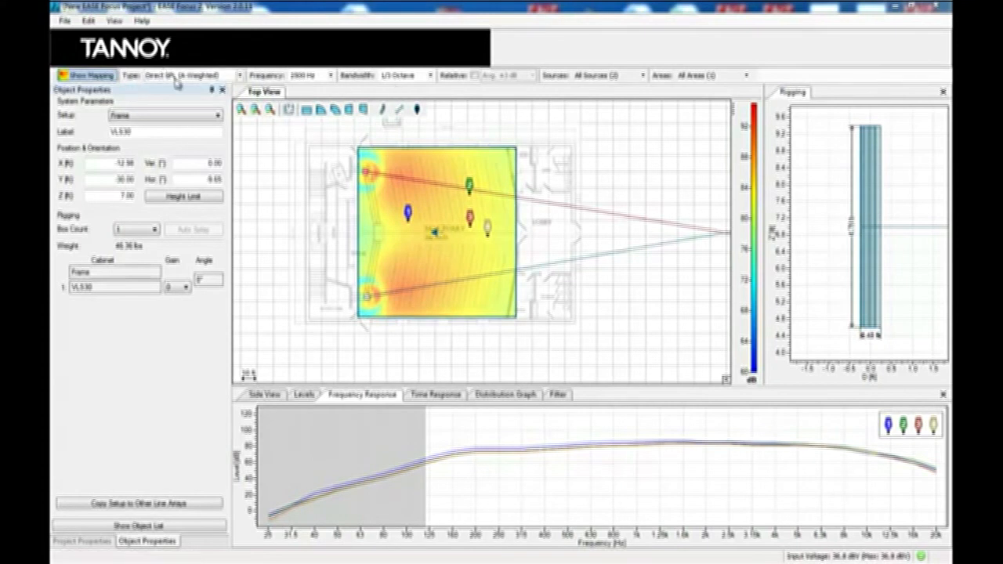
# Step: Set the mapping frequency to 800 Hz
pyautogui.click(331, 76)
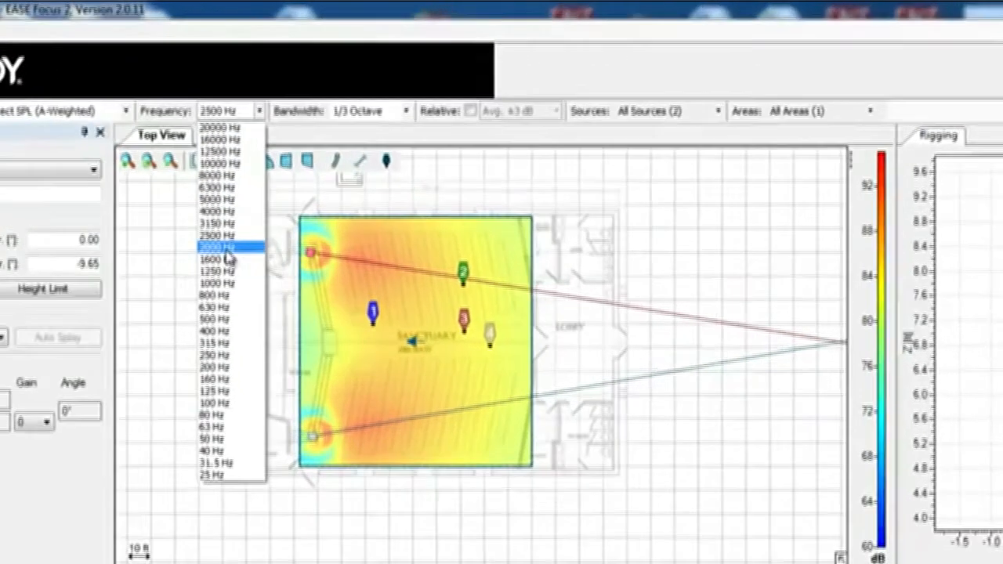
pyautogui.click(322, 155)
pyautogui.click(141, 169)
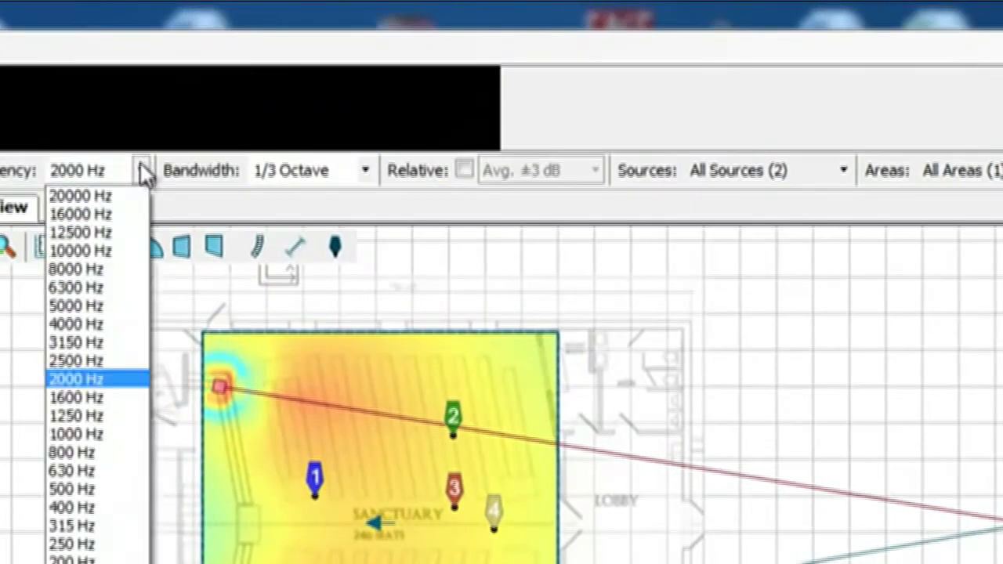
pyautogui.click(92, 452)
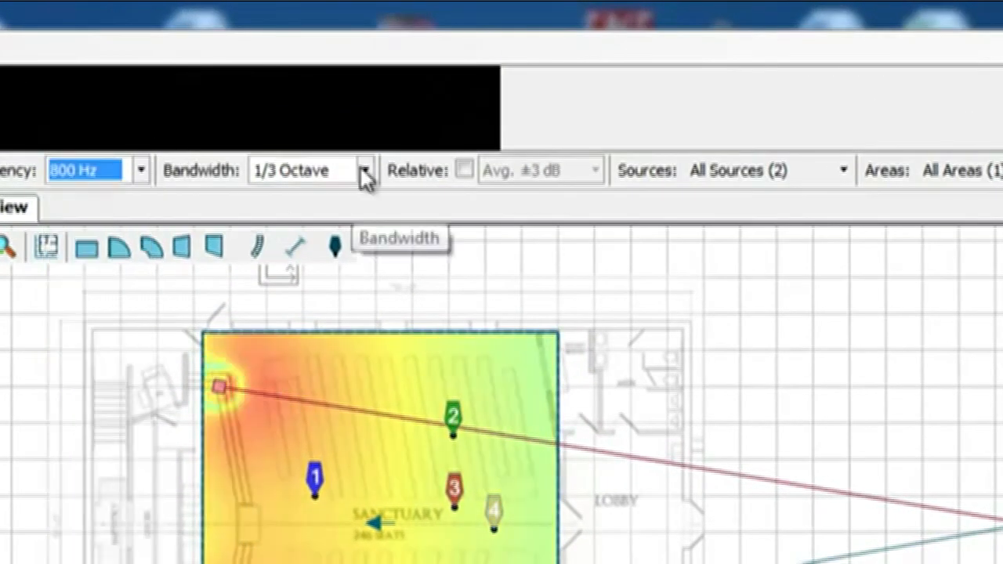
# Step: Compare relative mapping with the upper VLS30 source switched off, then restore both sources and absolute levels
pyautogui.click(465, 169)
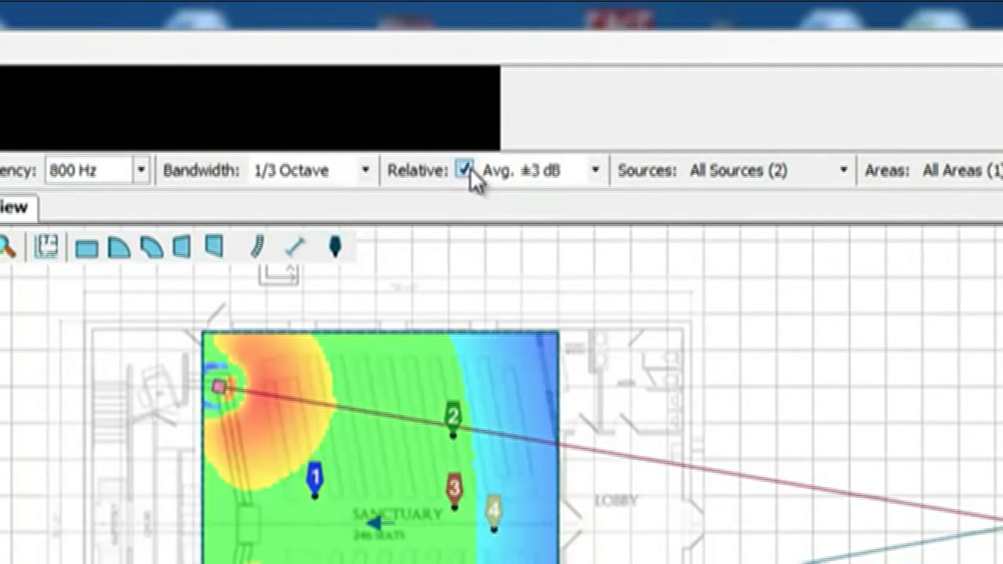
pyautogui.click(845, 177)
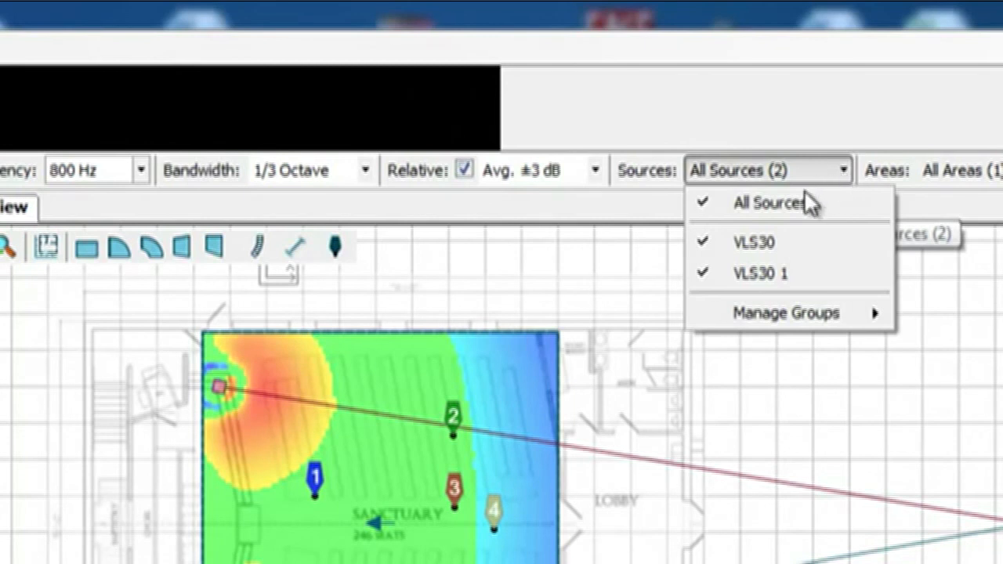
pyautogui.click(772, 244)
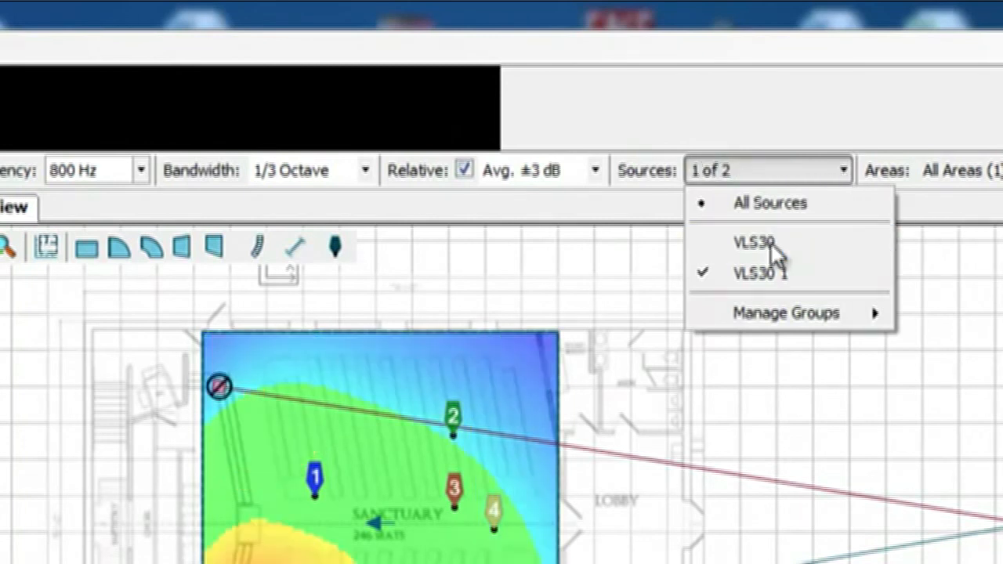
pyautogui.click(772, 244)
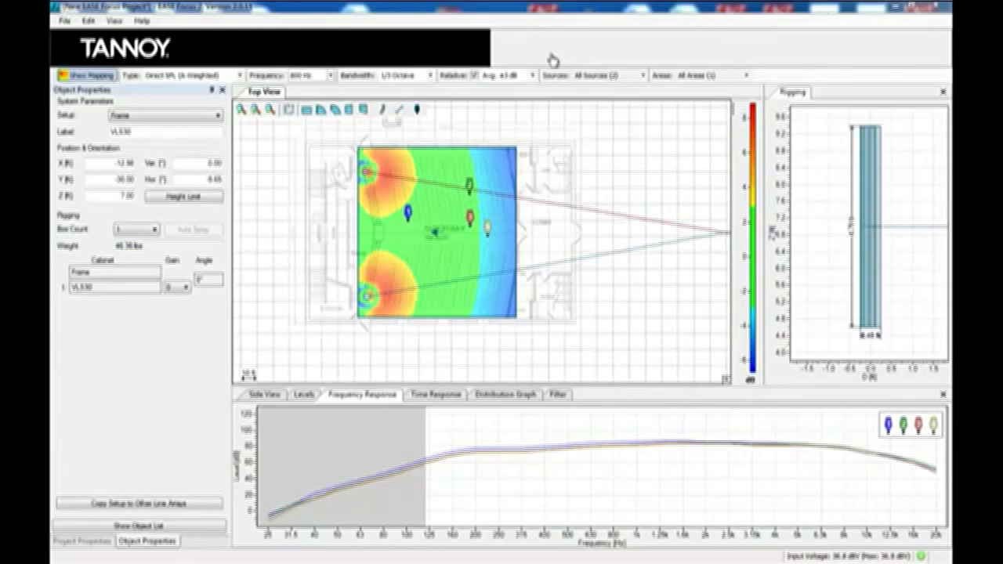
pyautogui.click(473, 76)
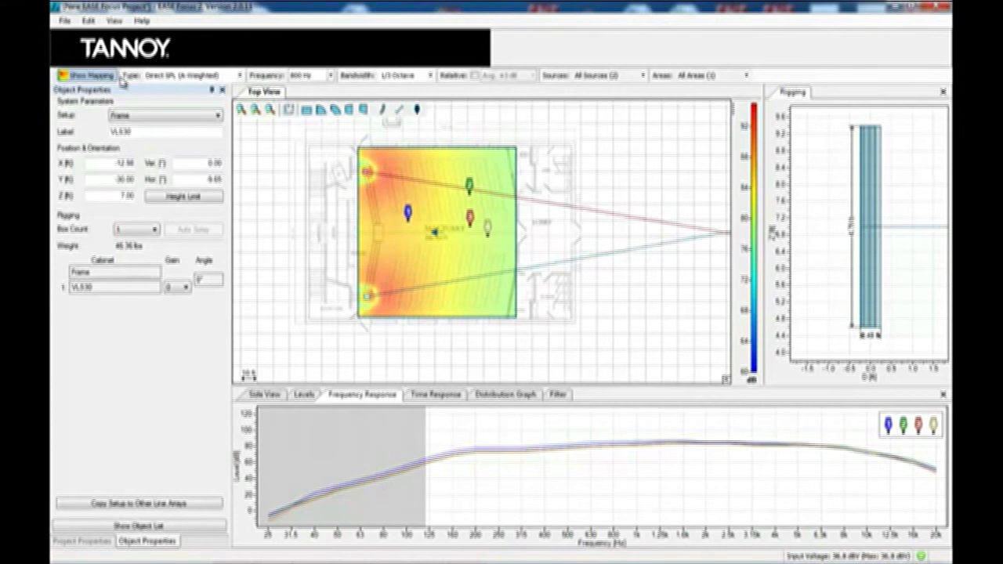
# Step: Create a PDF report including audience zones, receivers and the current side view, save it, and scroll through it
pyautogui.click(64, 21)
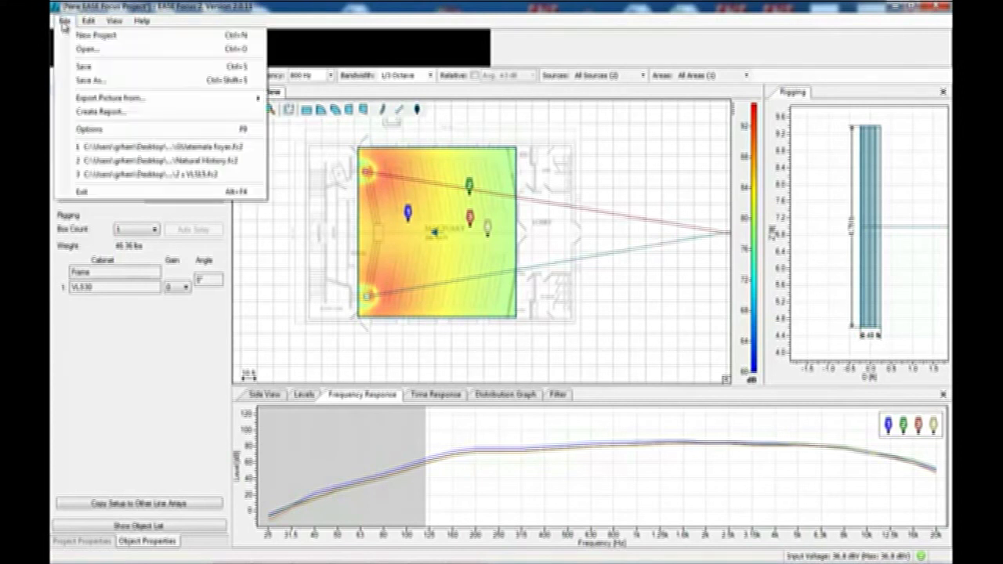
pyautogui.click(99, 112)
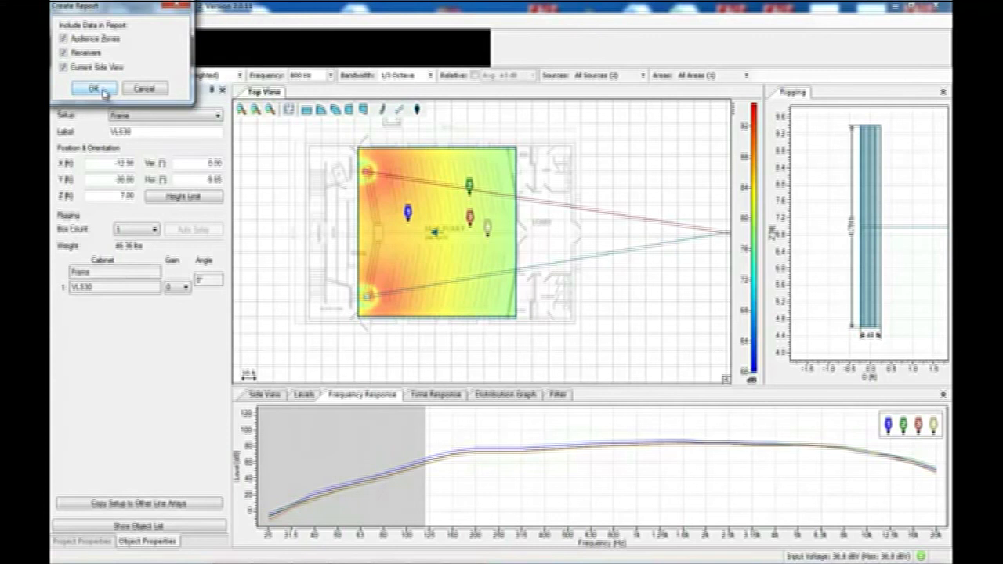
pyautogui.click(104, 92)
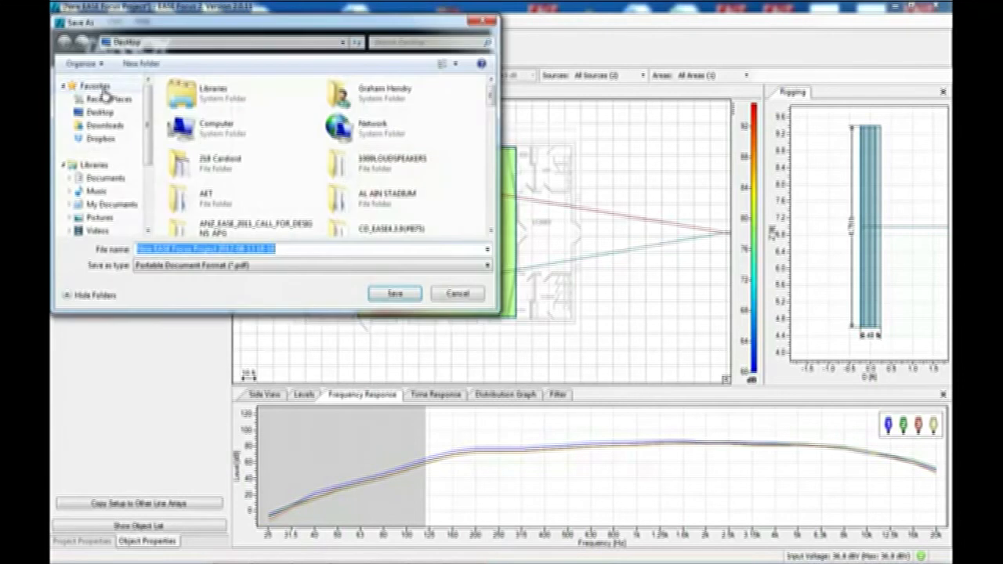
pyautogui.click(411, 298)
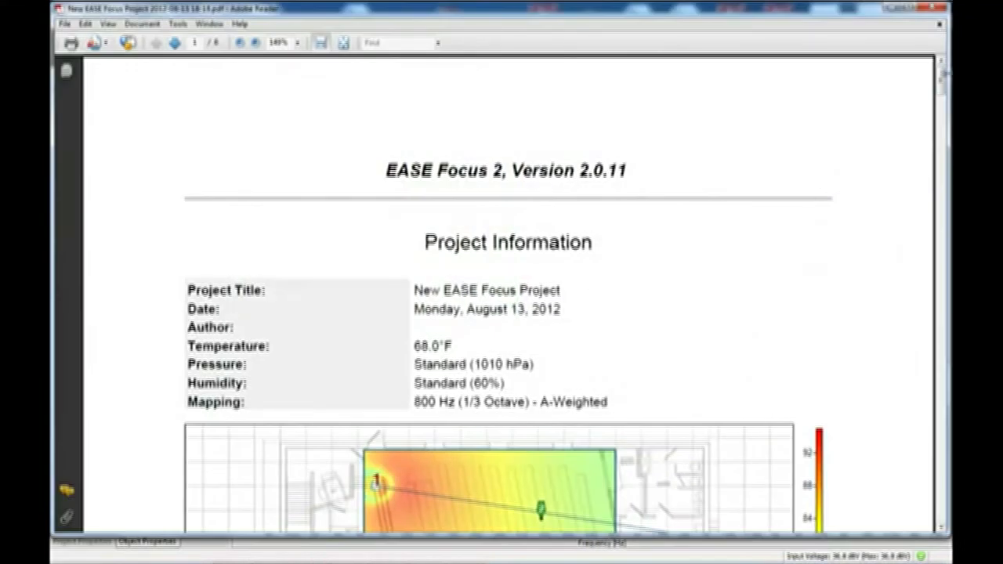
pyautogui.scroll(-3, 942, 91)
pyautogui.moveTo(942, 91); pyautogui.dragTo(945, 487)
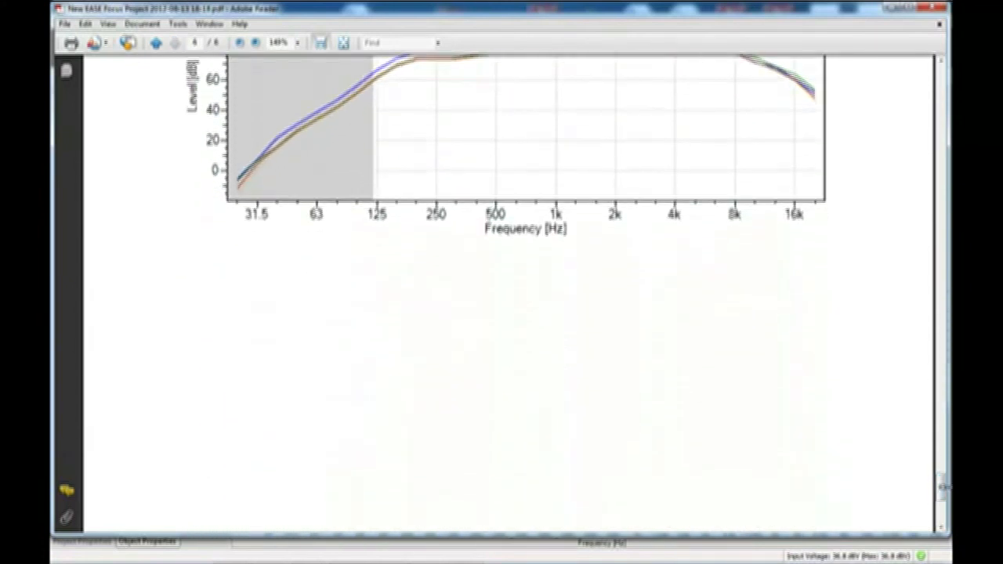